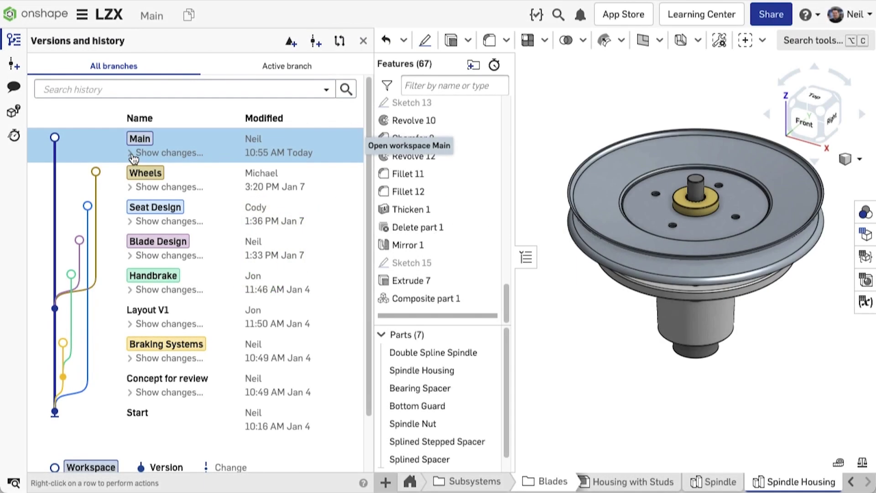
Step: Expand the Main workspace's change list, load additional changes, and review the recorded entries before collapsing it
{"action": "left_click", "coordinate": [166, 151]}
{"action": "scroll", "coordinate": [158, 236], "scroll_direction": "down", "scroll_amount": 1}
{"action": "scroll", "coordinate": [157, 236], "scroll_direction": "down", "scroll_amount": 15}
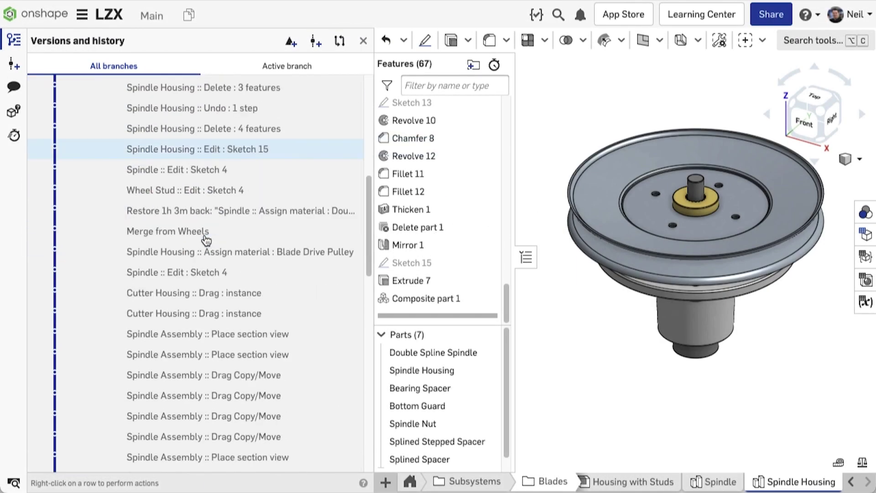
{"action": "scroll", "coordinate": [206, 240], "scroll_direction": "down", "scroll_amount": 5}
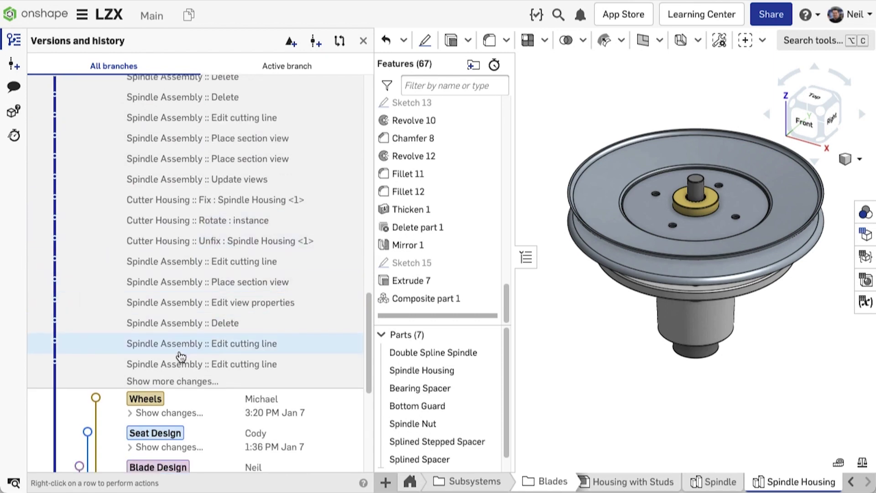
{"action": "scroll", "coordinate": [172, 384], "scroll_direction": "down", "scroll_amount": 3}
{"action": "left_click", "coordinate": [198, 280]}
{"action": "scroll", "coordinate": [215, 255], "scroll_direction": "down", "scroll_amount": 10}
{"action": "scroll", "coordinate": [216, 256], "scroll_direction": "up", "scroll_amount": 20}
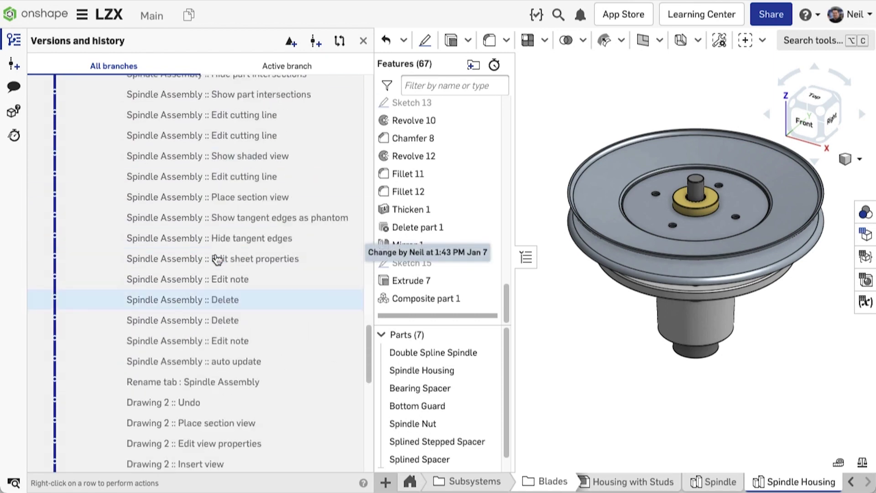
{"action": "left_click", "coordinate": [132, 153]}
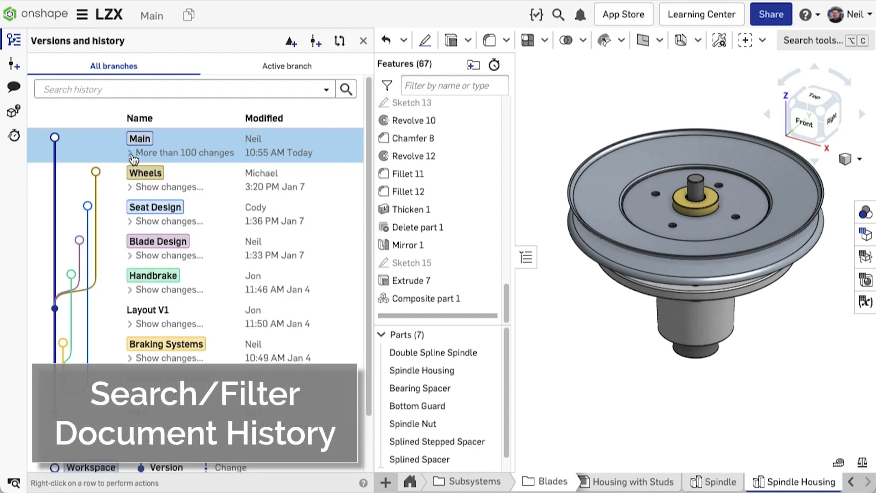
Step: Search the document history for "restore", and replace that search with "merge"
{"action": "left_click", "coordinate": [135, 89]}
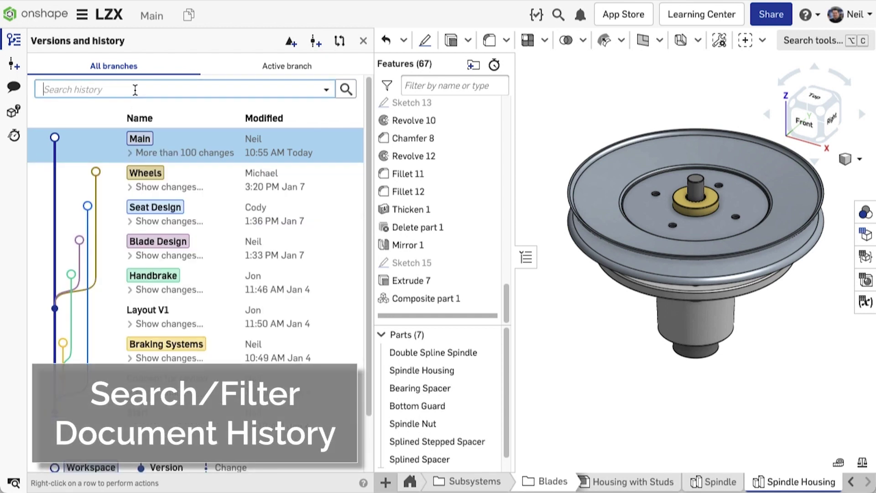
{"action": "type", "text": "restore"}
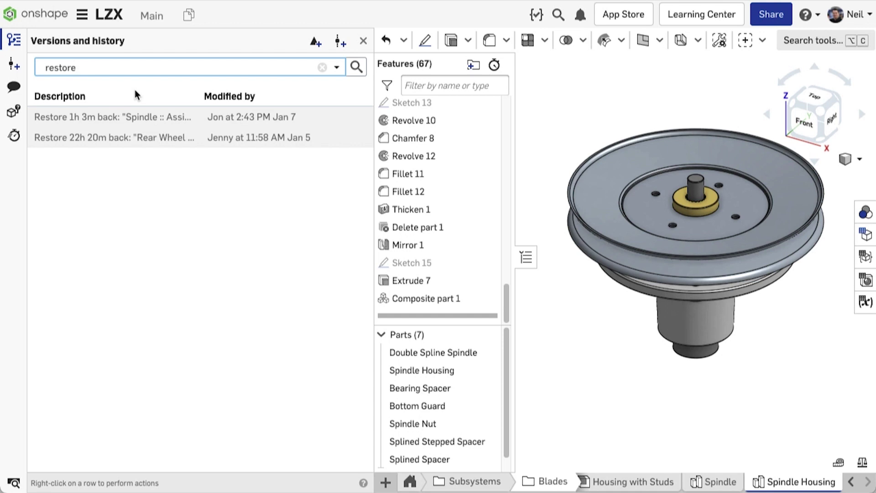
{"action": "key", "text": "BackSpace"}
{"action": "key", "text": "BackSpace"}
{"action": "key", "text": "BackSpace"}
{"action": "key", "text": "BackSpace"}
{"action": "key", "text": "BackSpace"}
{"action": "type", "text": "merge"}
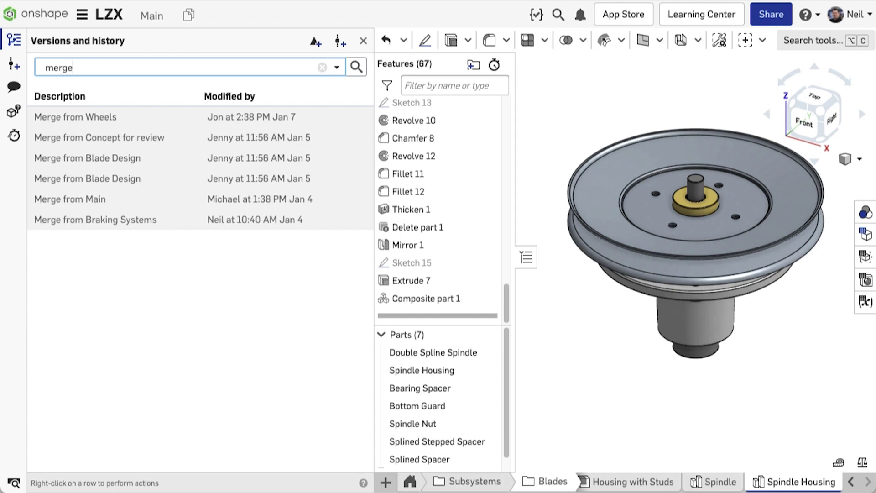
Step: Replace the history search term with "edit"
{"action": "key", "text": "BackSpace"}
{"action": "key", "text": "BackSpace"}
{"action": "key", "text": "BackSpace"}
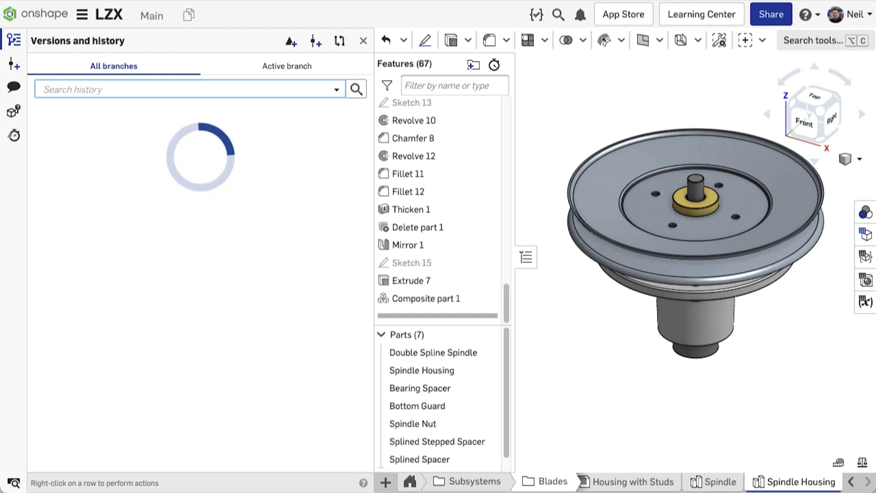
{"action": "type", "text": "edit"}
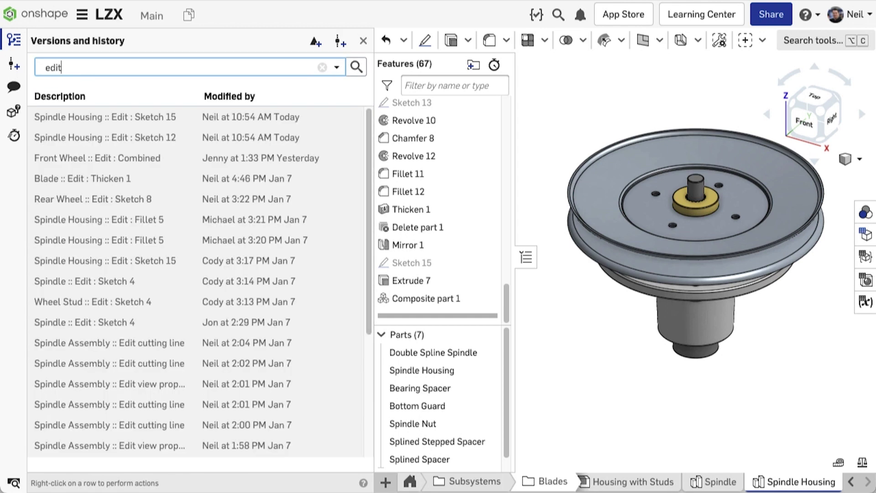
Step: Refine the history search to require both quoted words, "wheel" "edit", and clear the search after viewing it
{"action": "left_click", "coordinate": [46, 68]}
{"action": "type", "text": "wheel"}
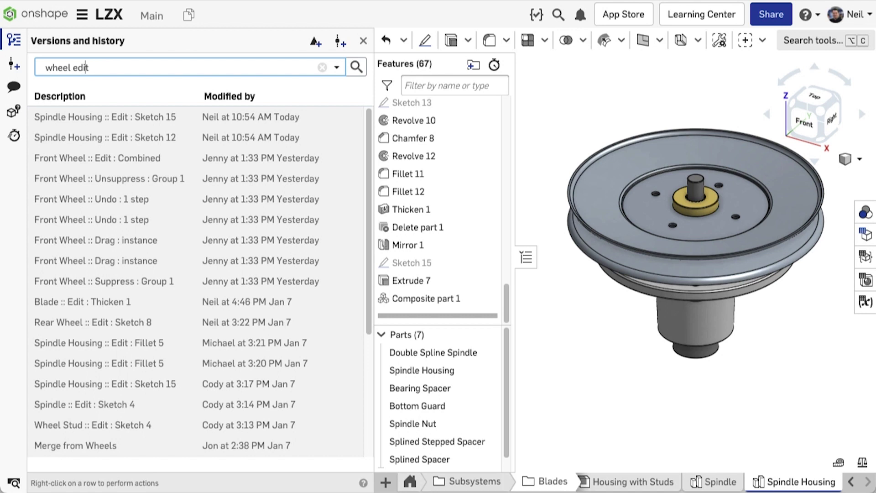
{"action": "key", "text": "Home"}
{"action": "type", "text": "\" \""}
{"action": "key", "text": "Right"}
{"action": "type", "text": "\""}
{"action": "key", "text": "Return"}
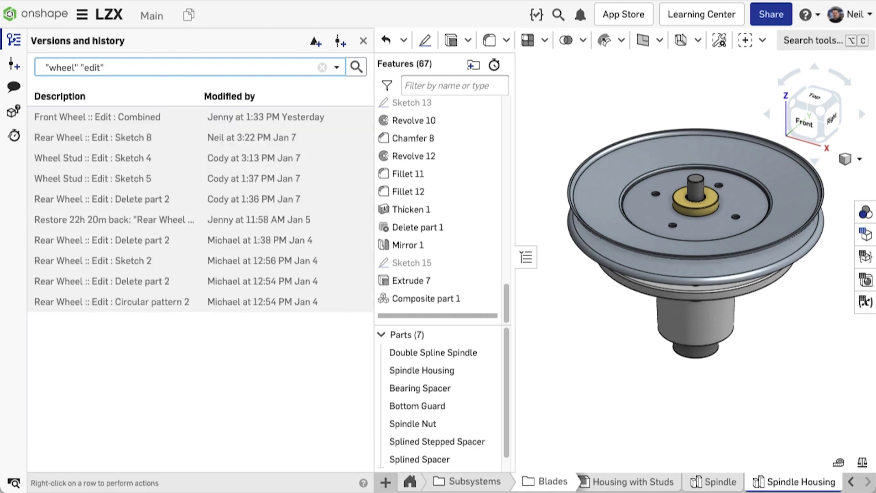
{"action": "left_click", "coordinate": [322, 67]}
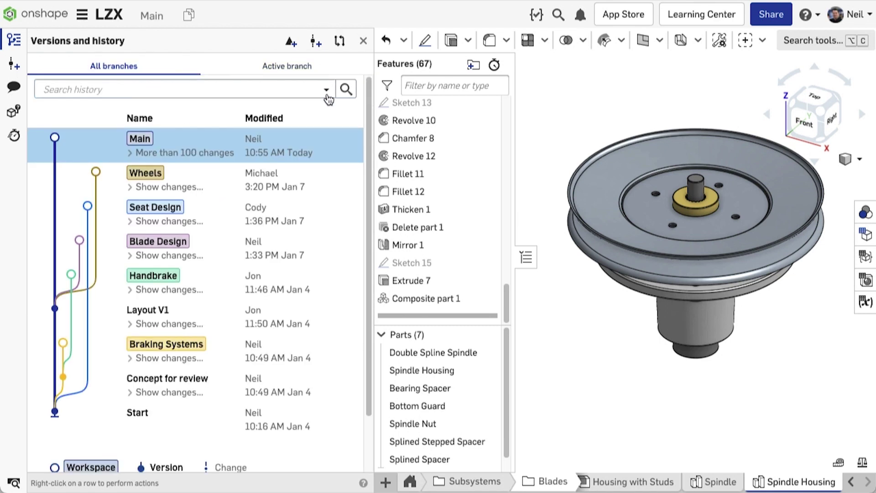
Step: Open the advanced history search filters and review the available tab and modified-by options, keeping both at Any
{"action": "left_click", "coordinate": [327, 92]}
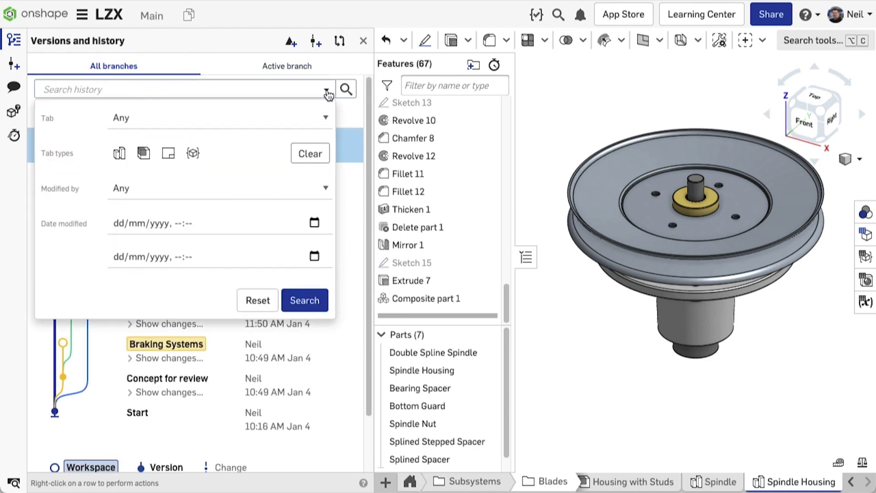
{"action": "left_click", "coordinate": [328, 119]}
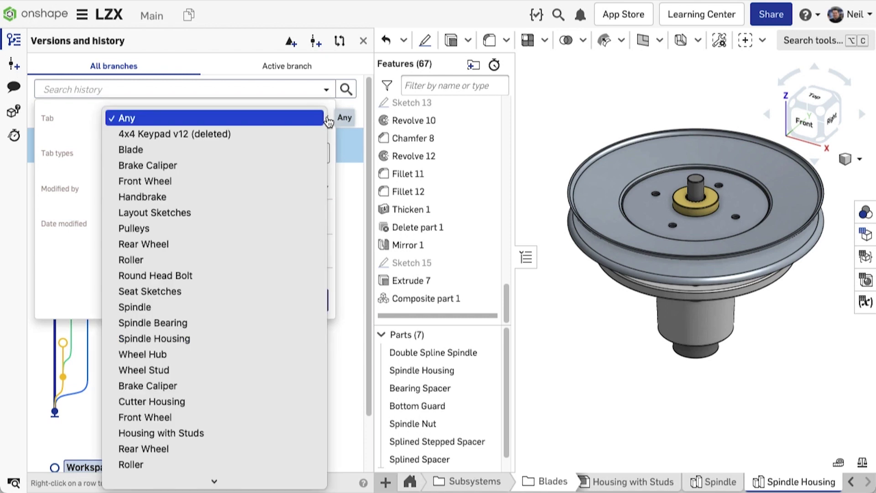
{"action": "scroll", "coordinate": [219, 197], "scroll_direction": "down", "scroll_amount": 3}
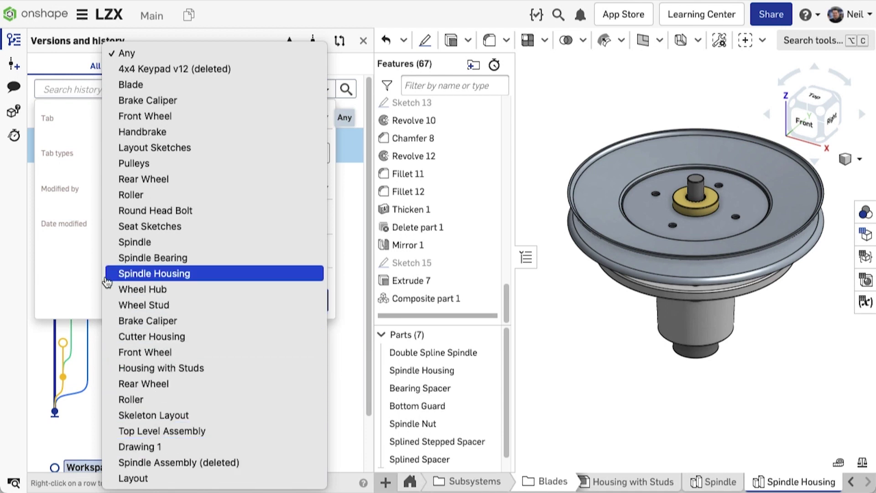
{"action": "left_click", "coordinate": [71, 251]}
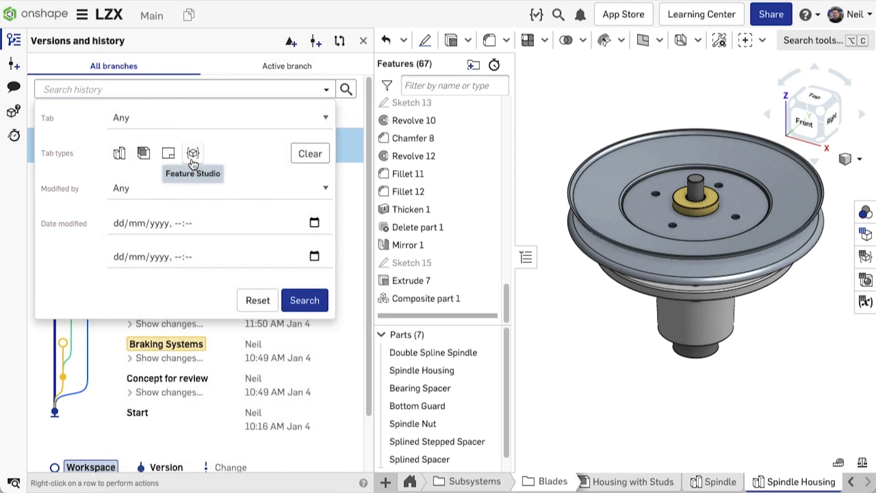
{"action": "left_click", "coordinate": [267, 193]}
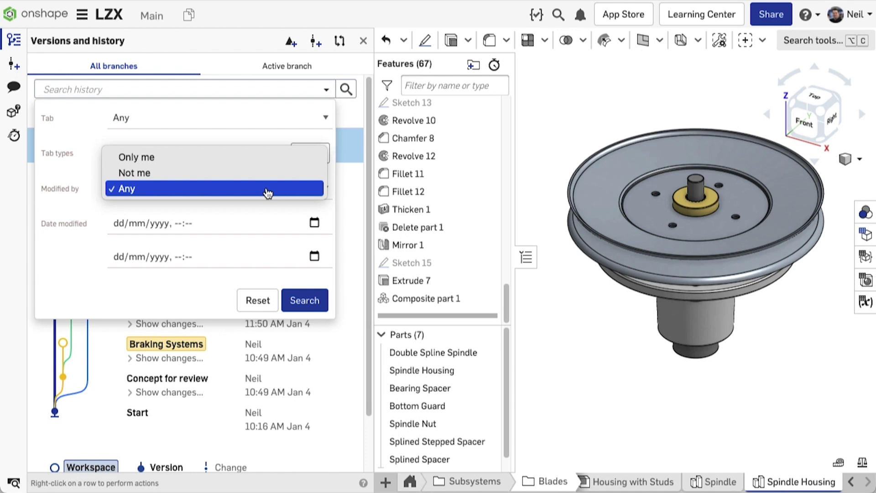
{"action": "left_click", "coordinate": [268, 191]}
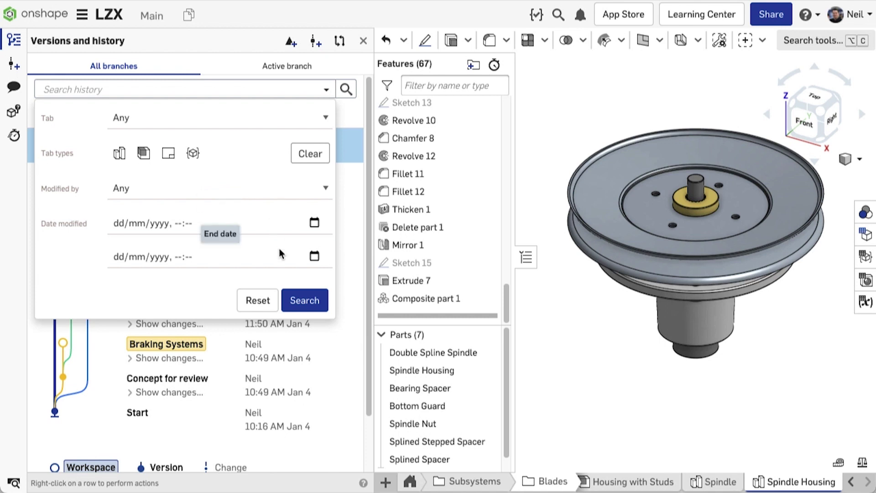
Step: Set the start of the history filter's modified date range to 5 January 2022, 12:30
{"action": "left_click", "coordinate": [315, 222]}
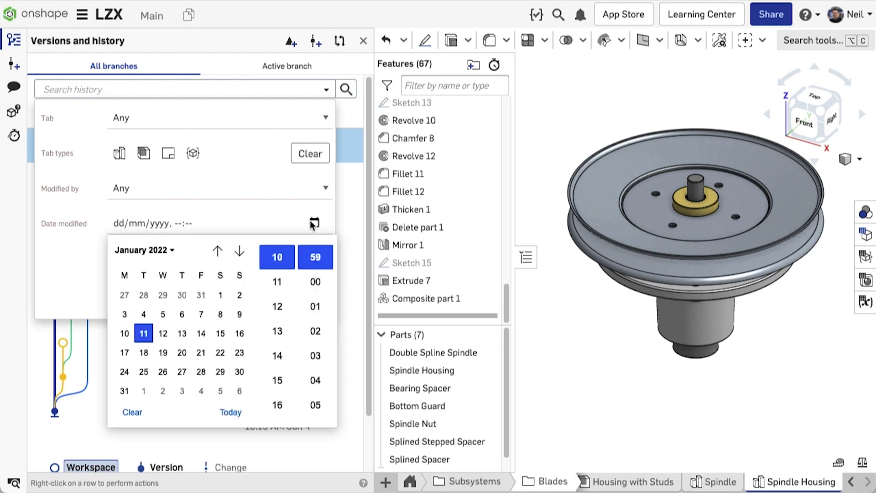
{"action": "left_click", "coordinate": [161, 314]}
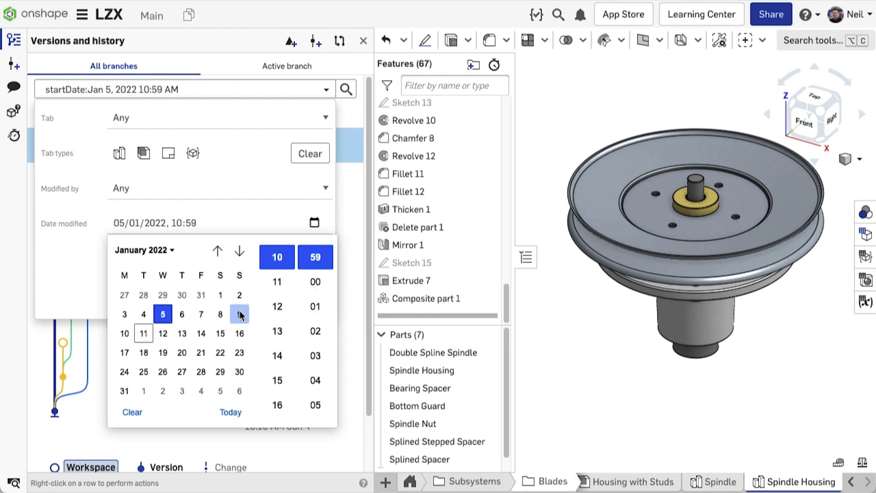
{"action": "left_click", "coordinate": [278, 306]}
{"action": "left_click", "coordinate": [315, 282]}
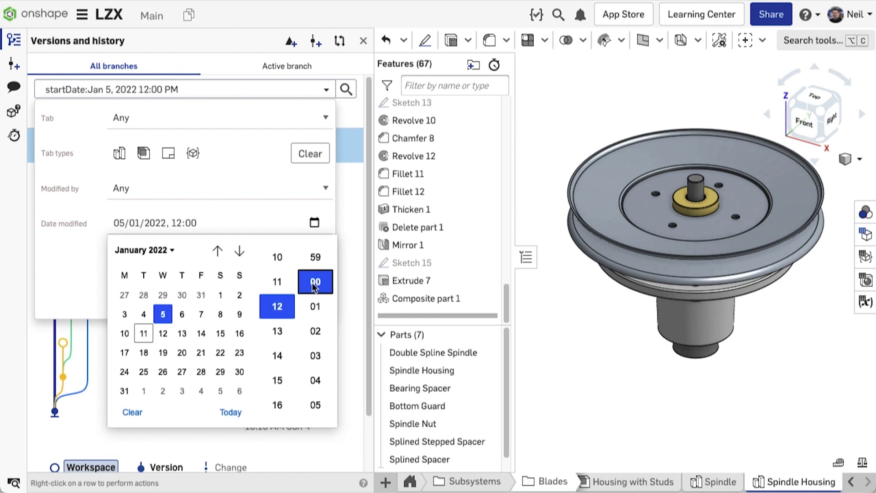
{"action": "left_click", "coordinate": [93, 271]}
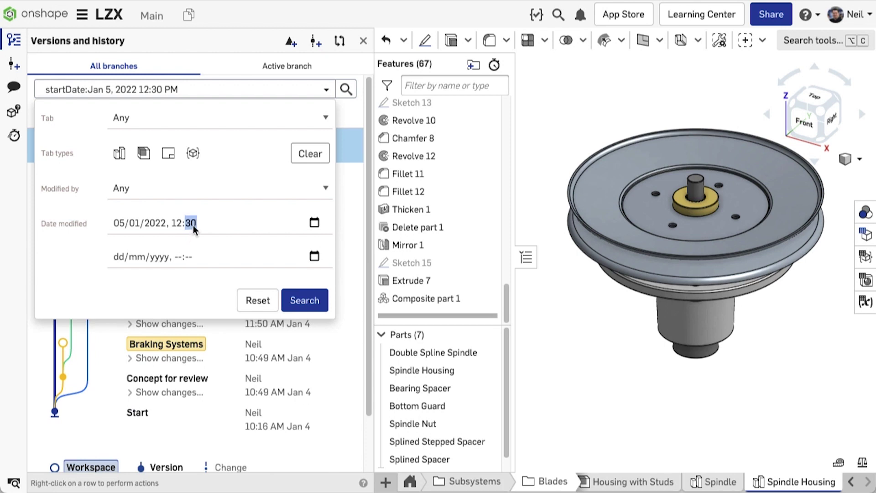
{"action": "left_click", "coordinate": [202, 311]}
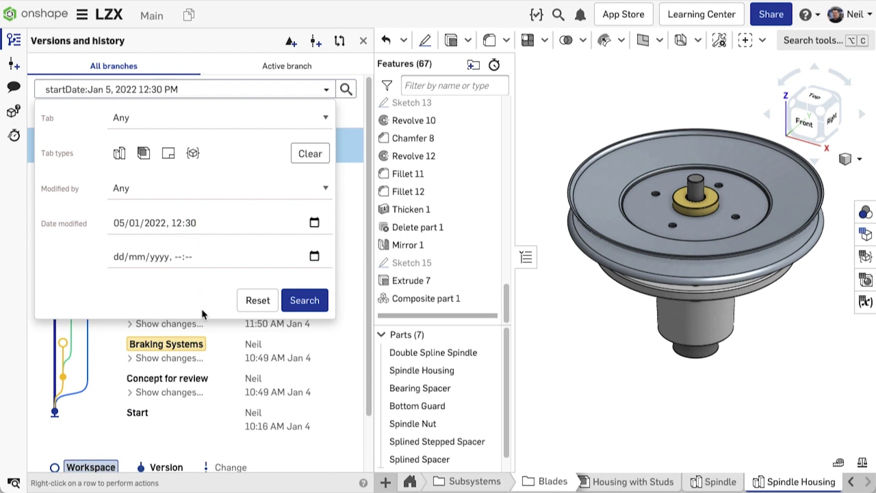
Step: Restrict the history filter to changes made by Not me in the Spindle Housing tab, and run the search
{"action": "left_click", "coordinate": [314, 194]}
{"action": "left_click", "coordinate": [309, 174]}
{"action": "left_click", "coordinate": [317, 121]}
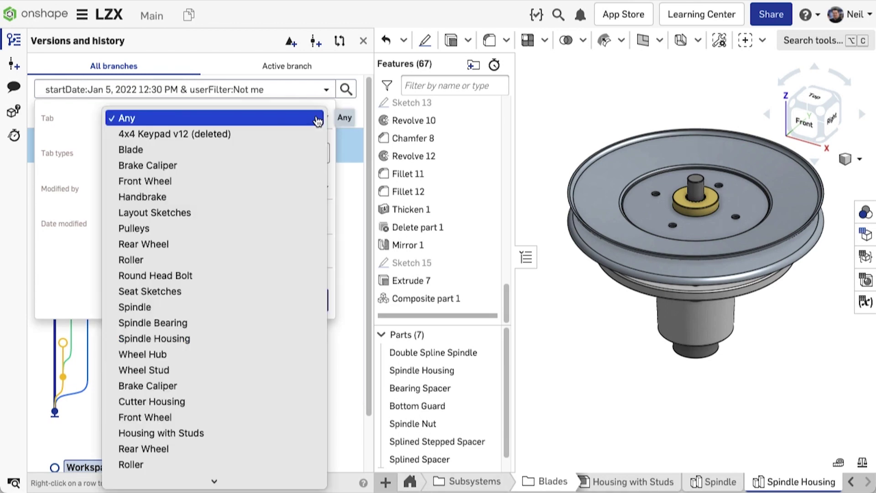
{"action": "left_click", "coordinate": [251, 337]}
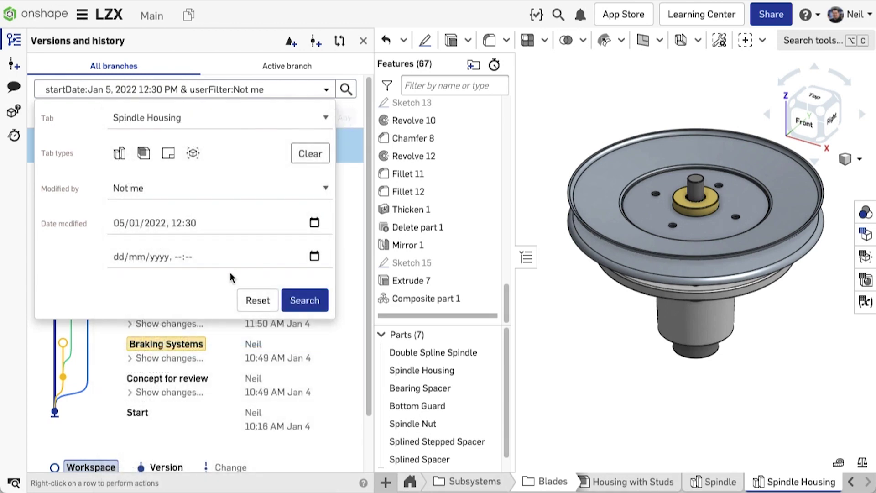
{"action": "left_click", "coordinate": [299, 261]}
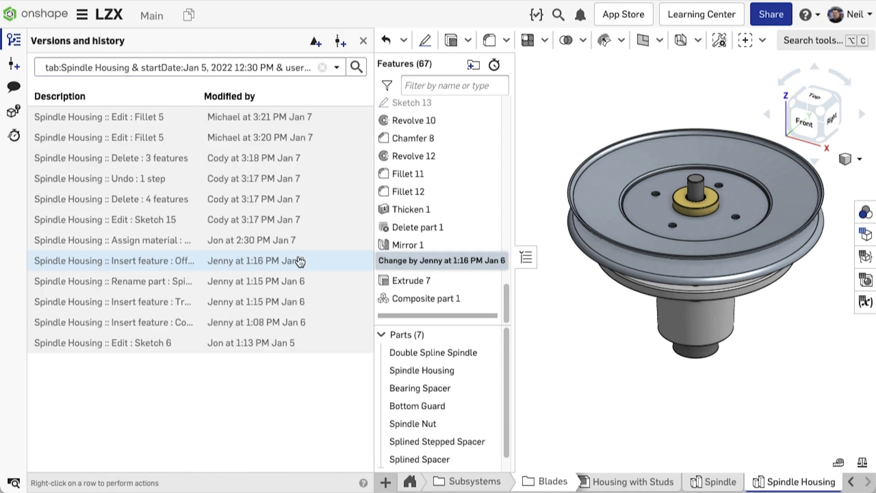
Step: View the Spindle Housing at the history entry that inserted Offset surface 1, and check the entry's available actions
{"action": "left_click", "coordinate": [322, 264]}
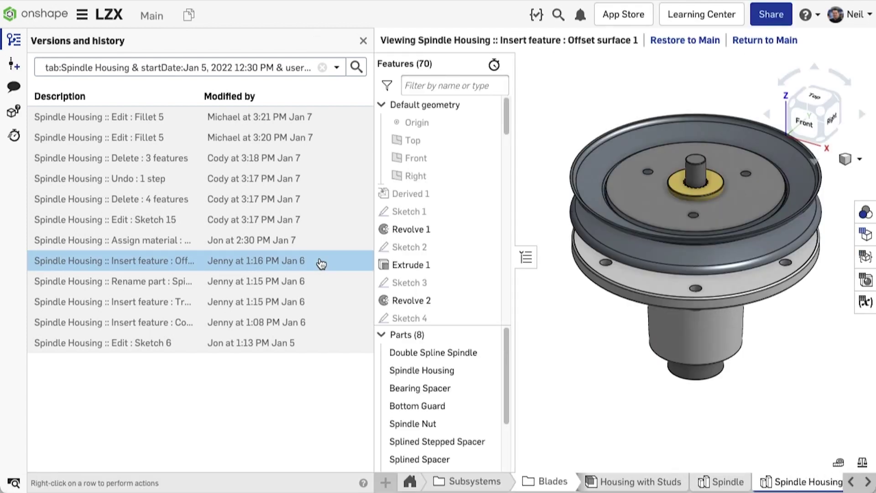
{"action": "right_click", "coordinate": [320, 262]}
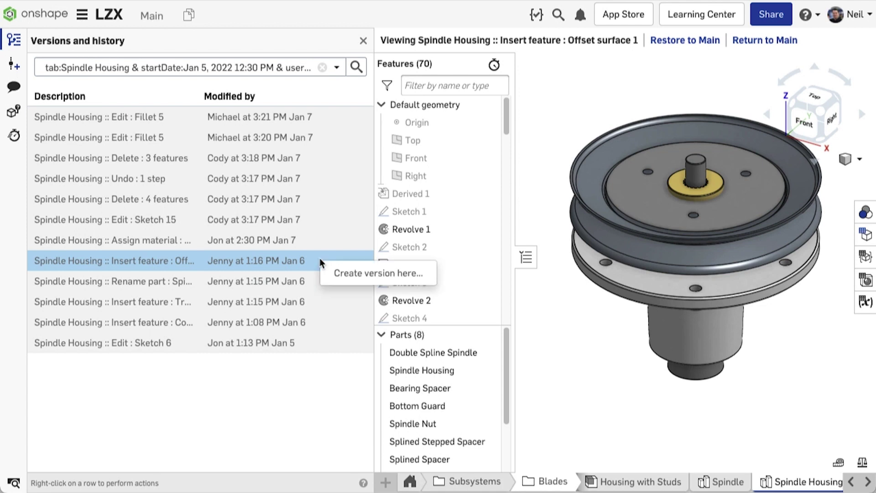
{"action": "left_click", "coordinate": [320, 260]}
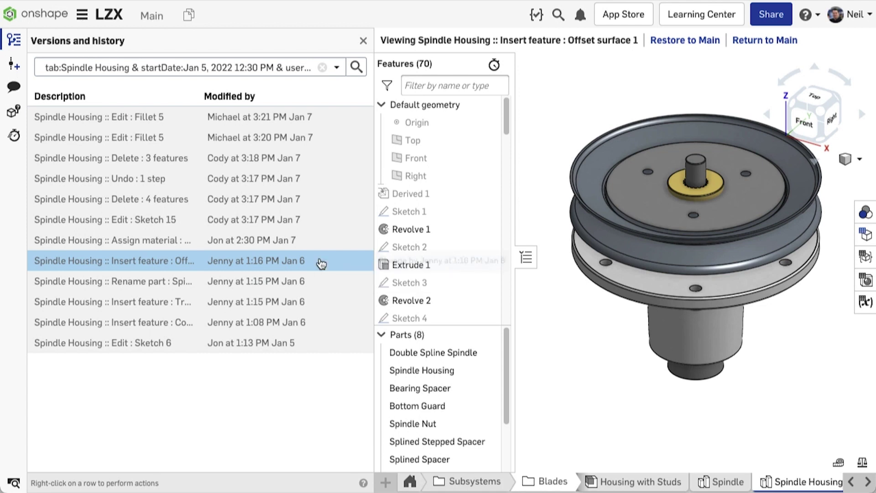
Step: Clear the history search filters and reopen the Main workspace
{"action": "left_click", "coordinate": [322, 67]}
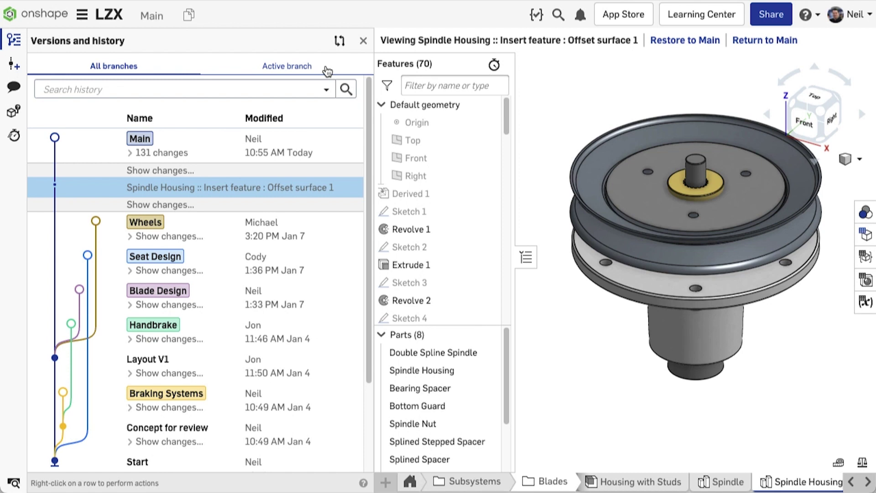
{"action": "left_click", "coordinate": [322, 146]}
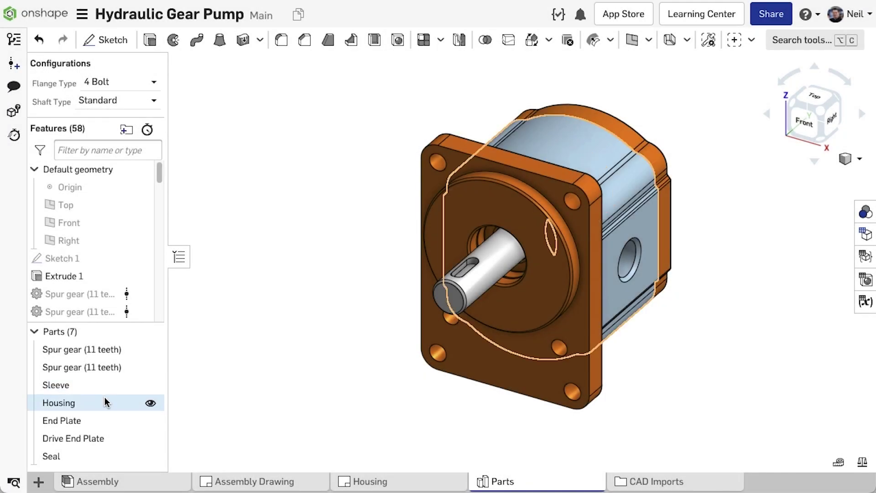
Step: Examine the computed mass and its override option in the Housing part's properties, and close them without saving
{"action": "right_click", "coordinate": [103, 402]}
{"action": "left_click", "coordinate": [178, 143]}
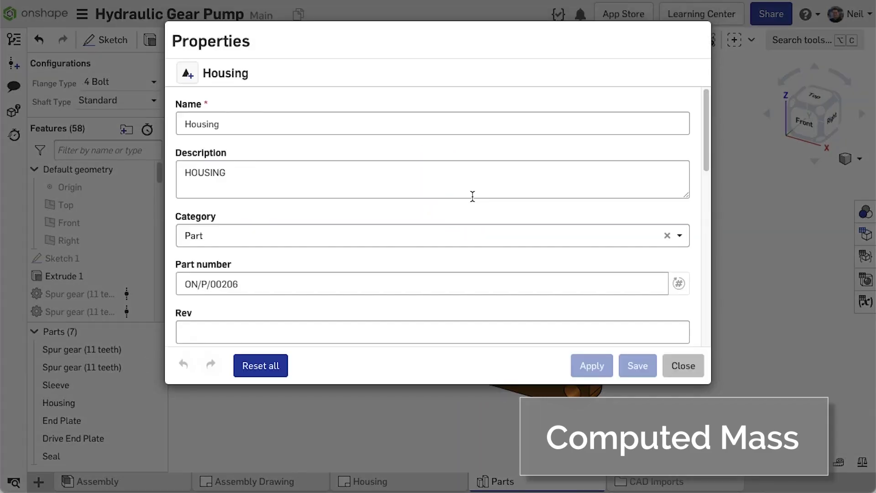
{"action": "scroll", "coordinate": [475, 208], "scroll_direction": "down", "scroll_amount": 10}
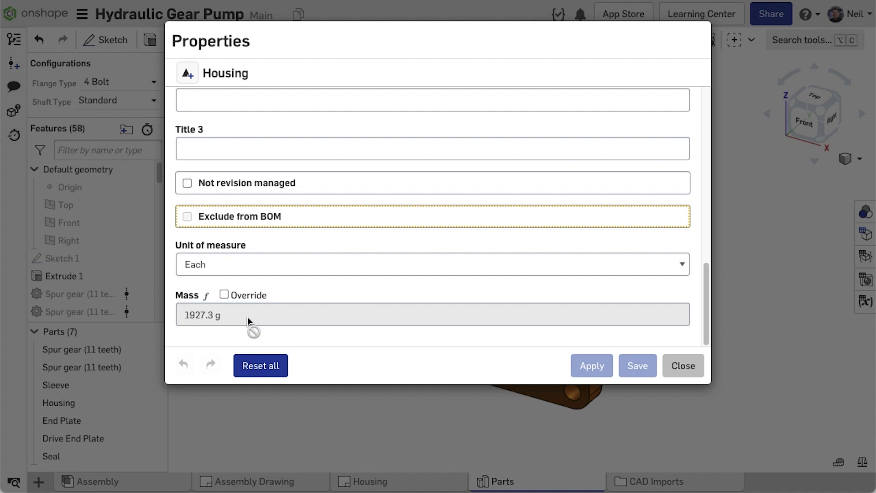
{"action": "left_click", "coordinate": [224, 294]}
{"action": "left_click", "coordinate": [671, 366]}
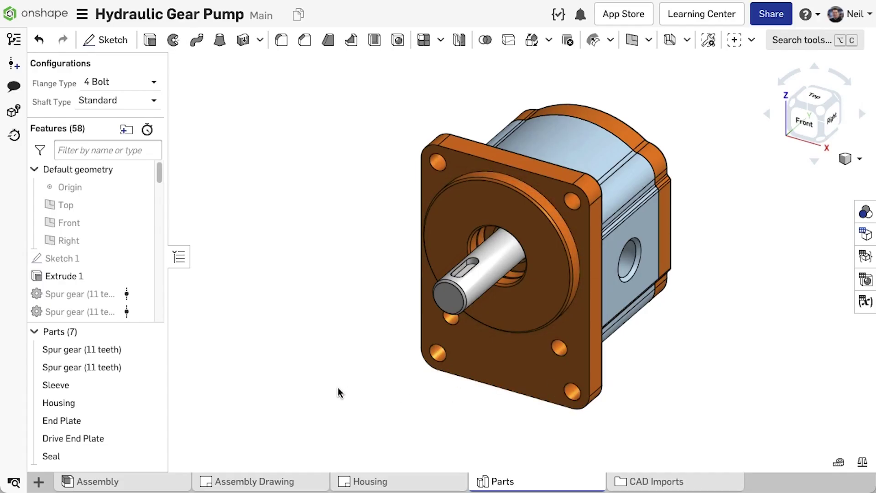
Step: Switch to the Assembly and display its bill of materials
{"action": "left_click", "coordinate": [156, 481]}
{"action": "left_click", "coordinate": [860, 250]}
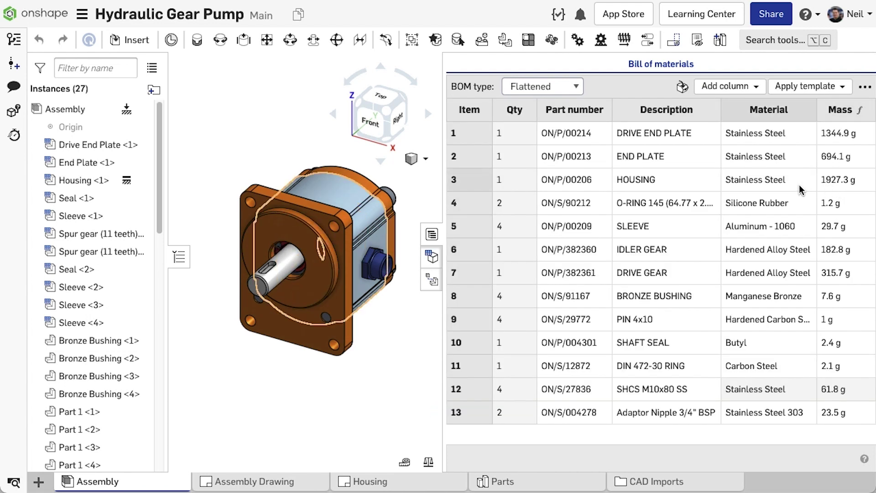
Step: Change the HOUSING row's material in the bill of materials to Stainless Steel 18-8 from the Onshape Material Library
{"action": "double_click", "coordinate": [751, 182]}
{"action": "left_click", "coordinate": [435, 136]}
{"action": "scroll", "coordinate": [395, 183], "scroll_direction": "down", "scroll_amount": 2}
{"action": "scroll", "coordinate": [395, 185], "scroll_direction": "down", "scroll_amount": 1}
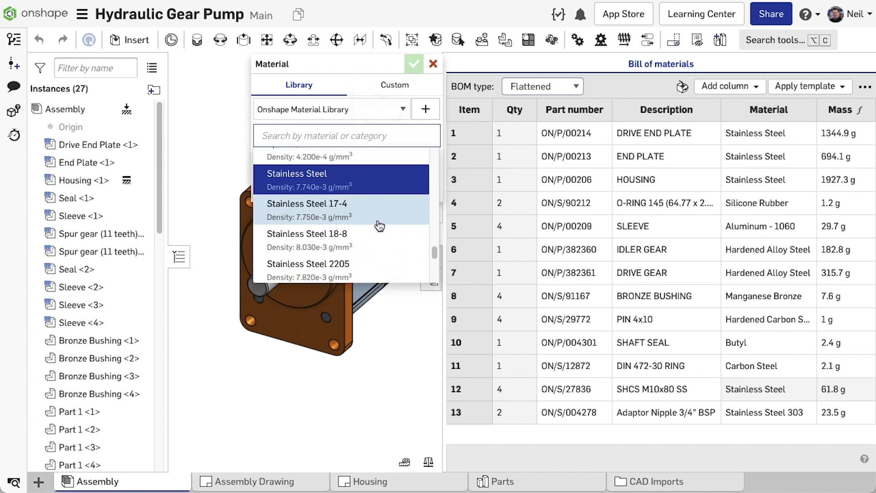
{"action": "left_click", "coordinate": [369, 241]}
{"action": "left_click", "coordinate": [406, 67]}
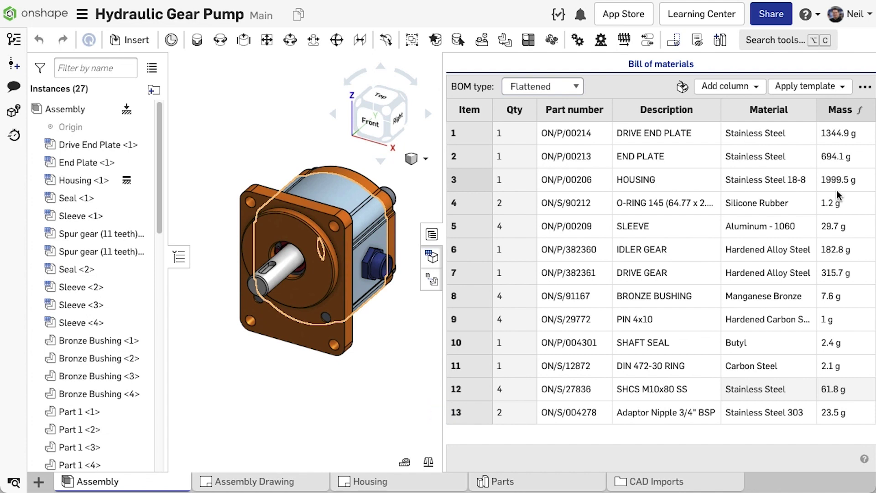
Step: Open the Housing drawing and update it to the changed model
{"action": "left_click", "coordinate": [406, 482]}
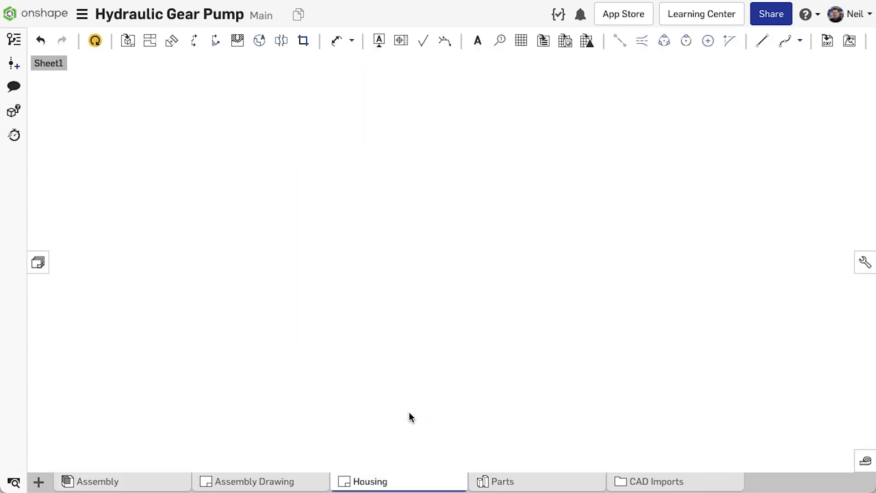
{"action": "left_click", "coordinate": [95, 40]}
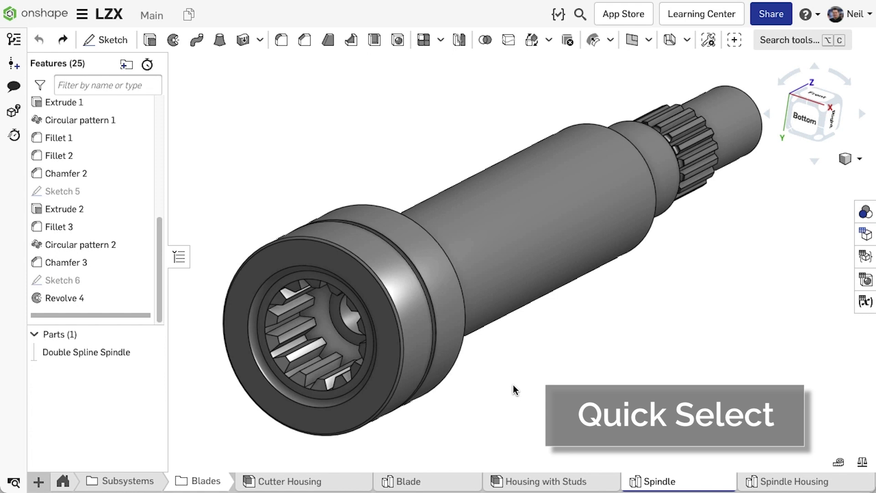
Step: Select the pocket faces belonging to a face inside the Double Spline Spindle's internal spline, and clear the selection
{"action": "right_click", "coordinate": [324, 327]}
{"action": "mouse_move", "coordinate": [475, 182]}
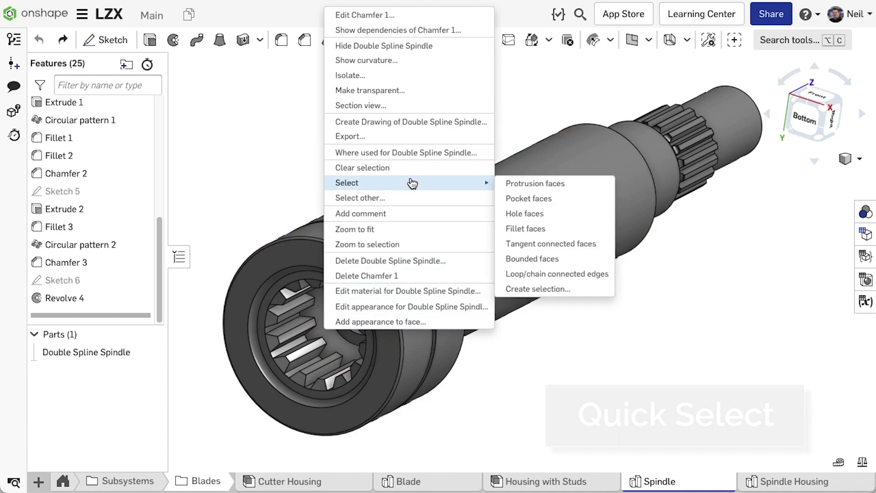
{"action": "left_click", "coordinate": [579, 199]}
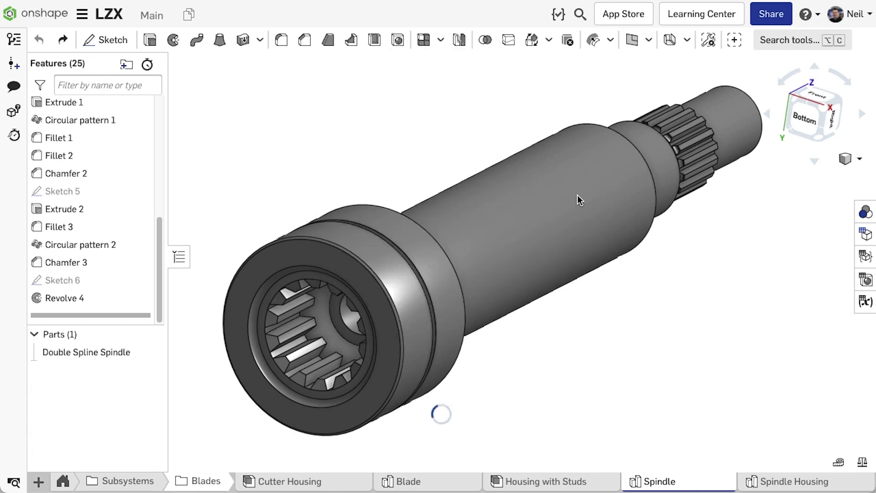
{"action": "left_click", "coordinate": [522, 357]}
Step: Select the loop/chain connected edges of the internal spline's inner face, and add all edges equal in length to one of its tooth edges
{"action": "right_click", "coordinate": [323, 311]}
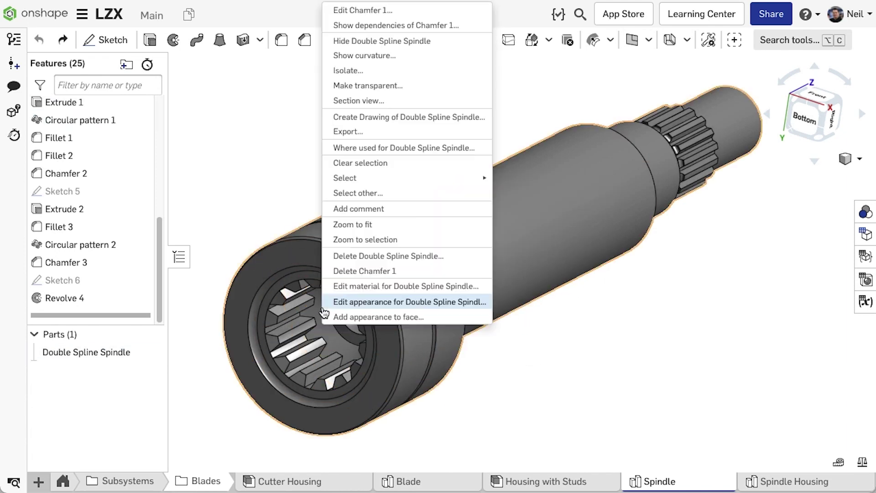
{"action": "mouse_move", "coordinate": [409, 178]}
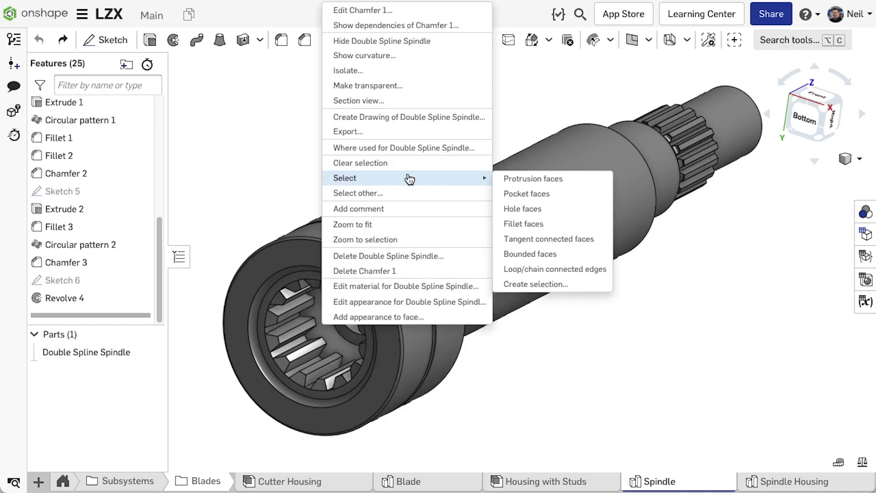
{"action": "left_click", "coordinate": [554, 276]}
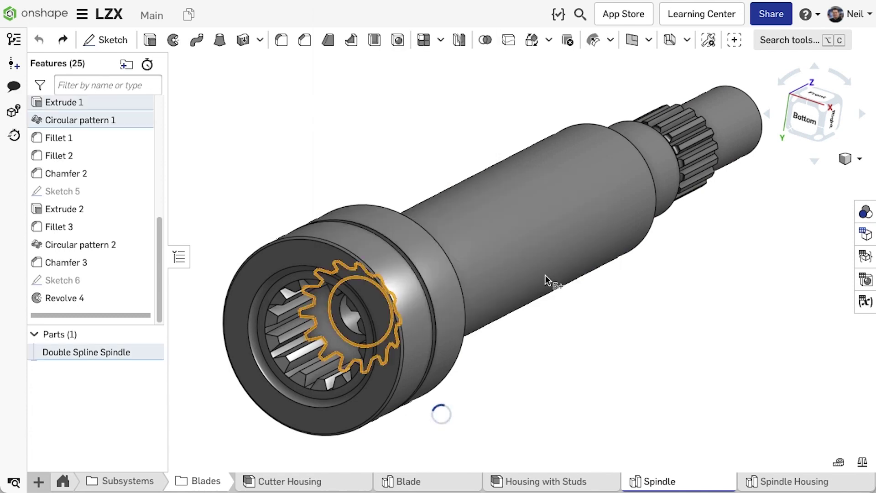
{"action": "right_click", "coordinate": [284, 338]}
{"action": "mouse_move", "coordinate": [351, 211]}
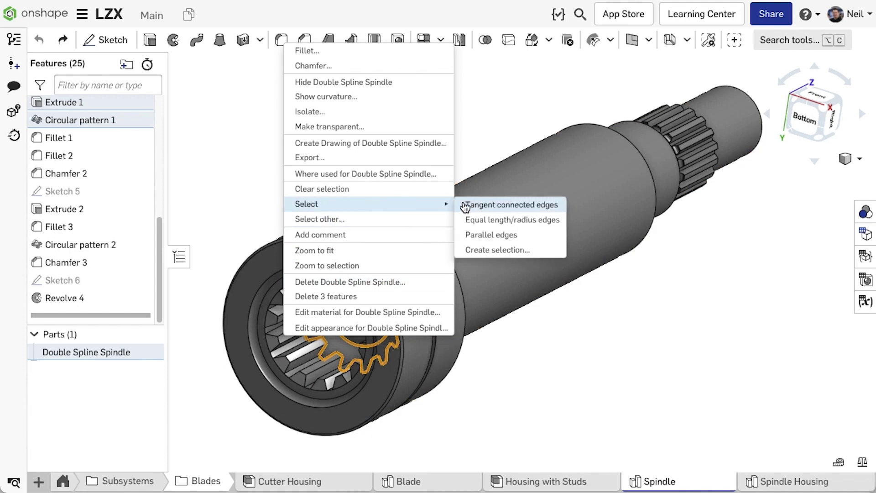
{"action": "left_click", "coordinate": [541, 222]}
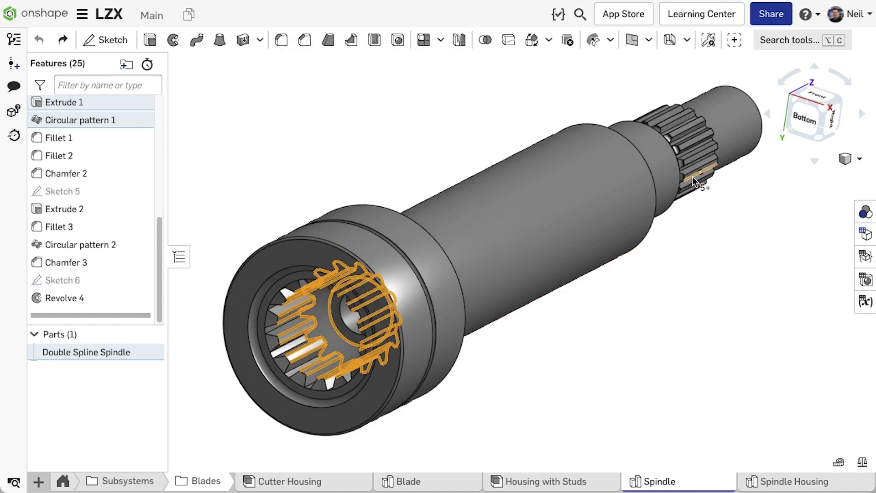
Step: Add all edges parallel to a tooth edge of the external spline to the selection
{"action": "right_click", "coordinate": [694, 190]}
{"action": "mouse_move", "coordinate": [724, 339]}
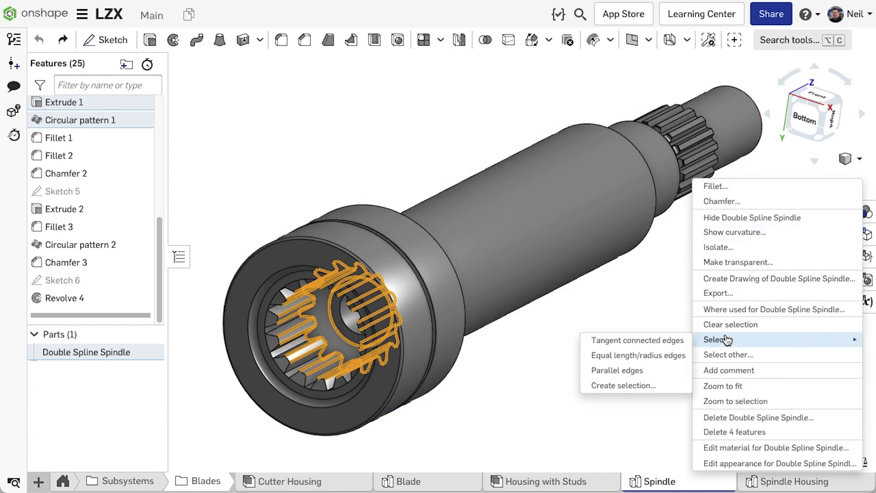
{"action": "left_click", "coordinate": [651, 368]}
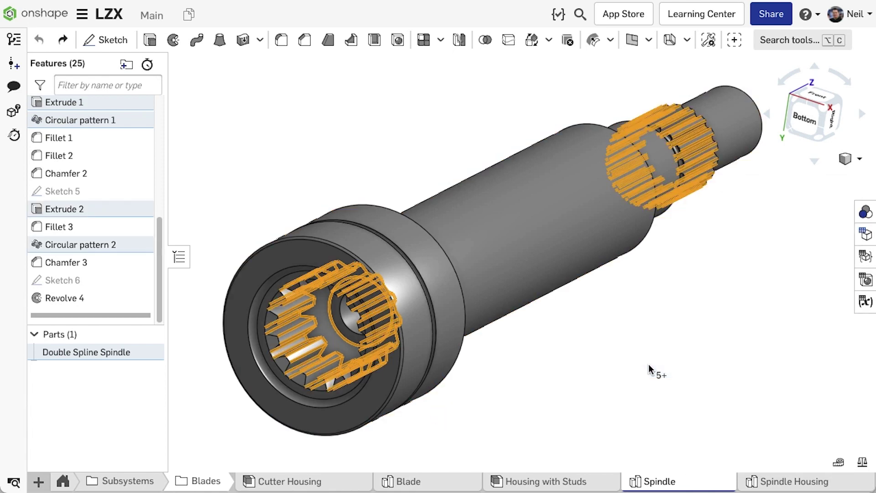
Step: Fillet the selected spline edges with a 0.5 mm radius
{"action": "right_click", "coordinate": [650, 369]}
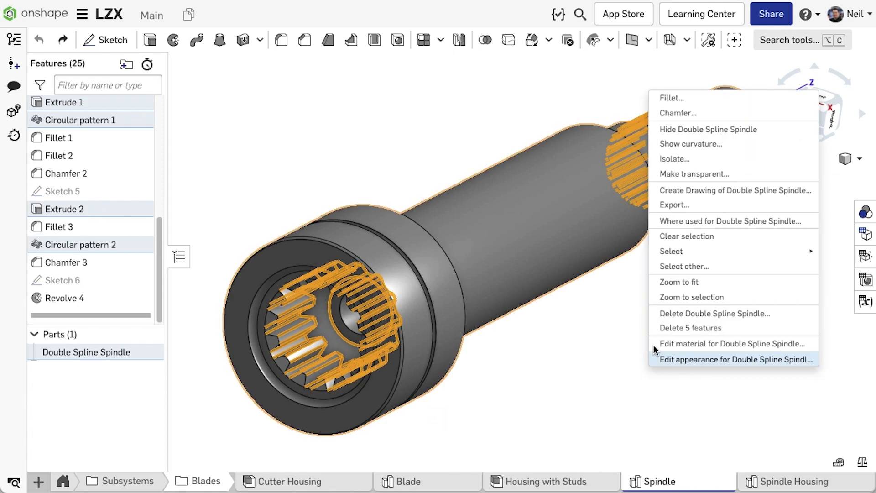
{"action": "left_click", "coordinate": [678, 97]}
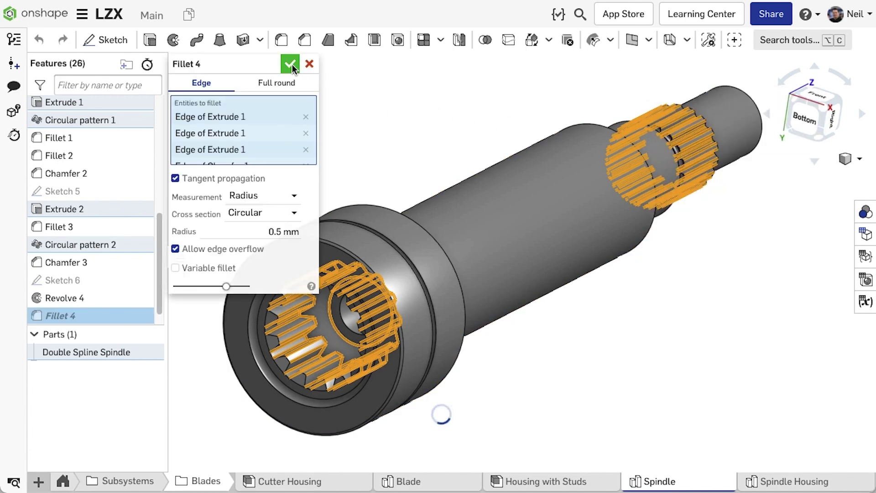
{"action": "left_click", "coordinate": [291, 66]}
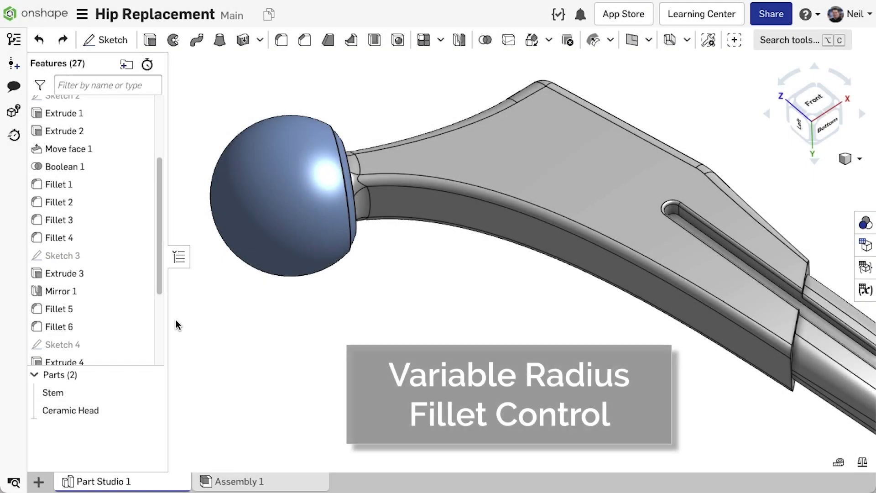
Step: Make Fillet 6 on the hip stem a variable fillet, with a 5 mm radius point on the upper curved edge at location 0.673
{"action": "double_click", "coordinate": [117, 327]}
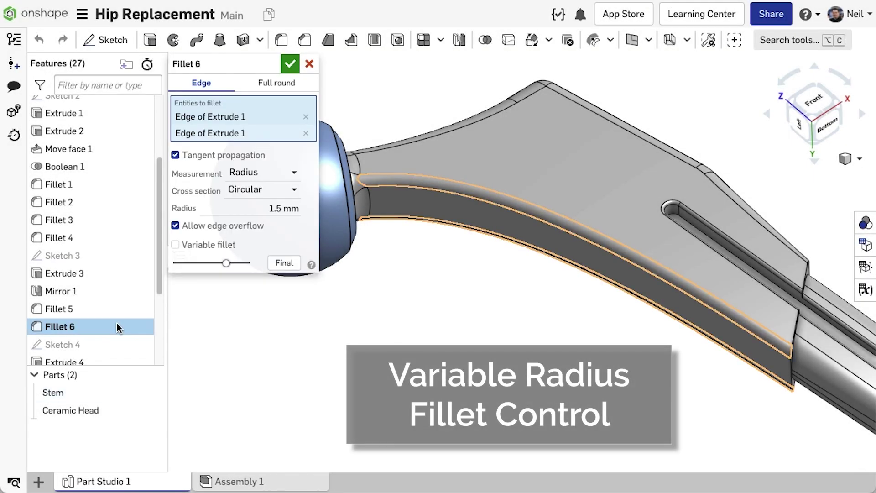
{"action": "left_click", "coordinate": [222, 247]}
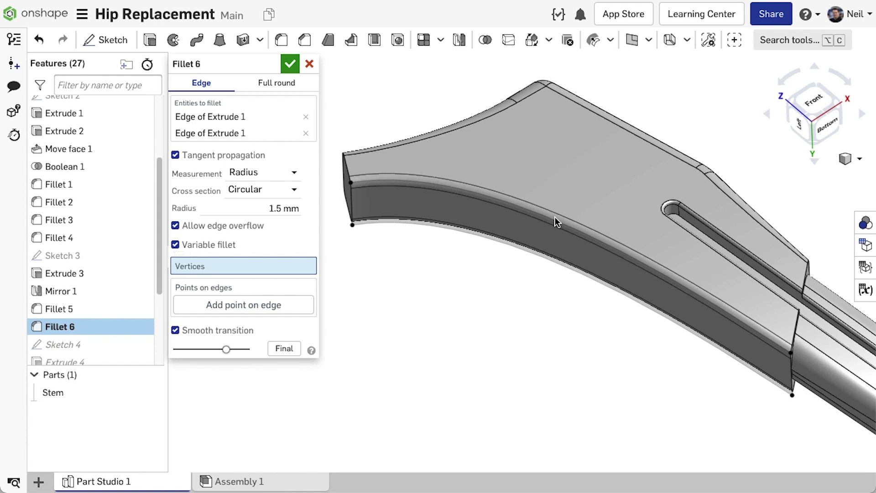
{"action": "left_click", "coordinate": [278, 306]}
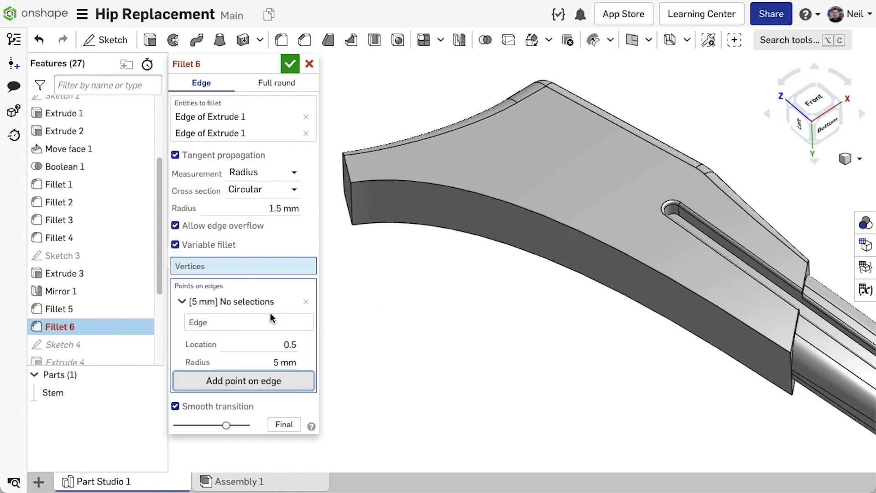
{"action": "left_click", "coordinate": [503, 203]}
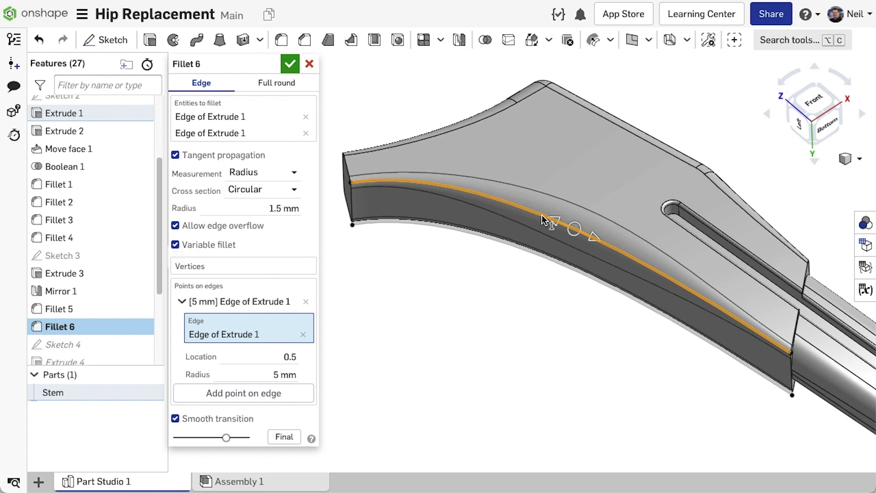
{"action": "left_click_drag", "start_coordinate": [547, 217], "coordinate": [462, 199]}
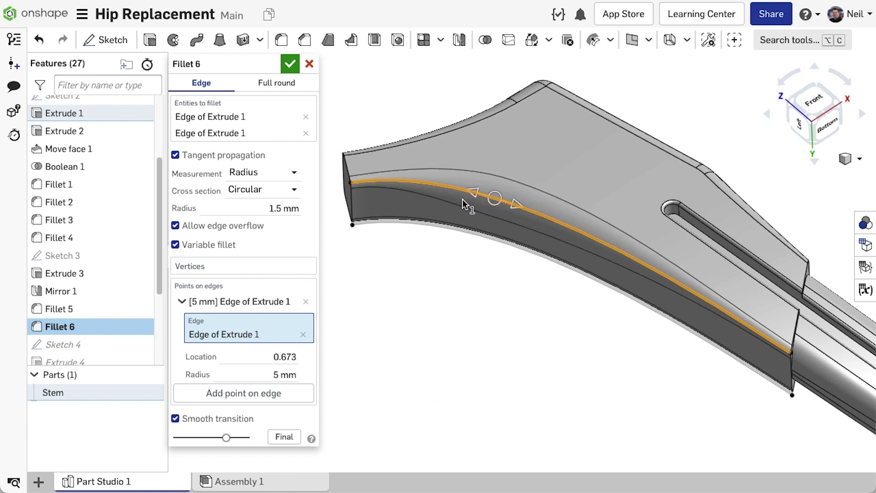
Step: Add a second 5 mm radius point on the same edge of Fillet 6 and shift it towards the stem's slotted end
{"action": "left_click", "coordinate": [238, 394]}
{"action": "left_click", "coordinate": [239, 411]}
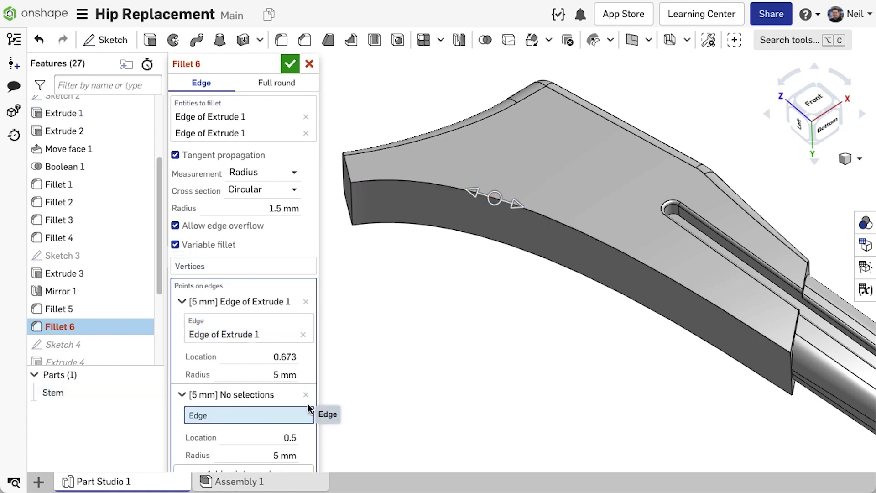
{"action": "left_click", "coordinate": [669, 282]}
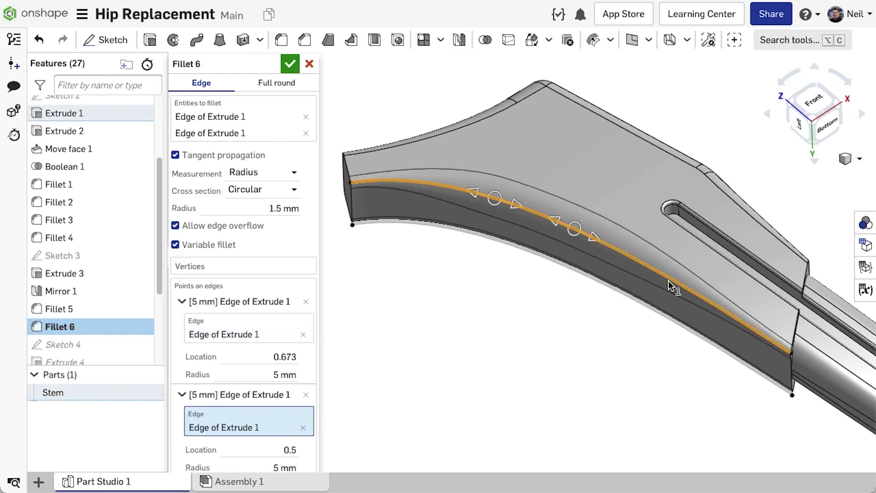
{"action": "left_click_drag", "start_coordinate": [598, 240], "coordinate": [666, 281]}
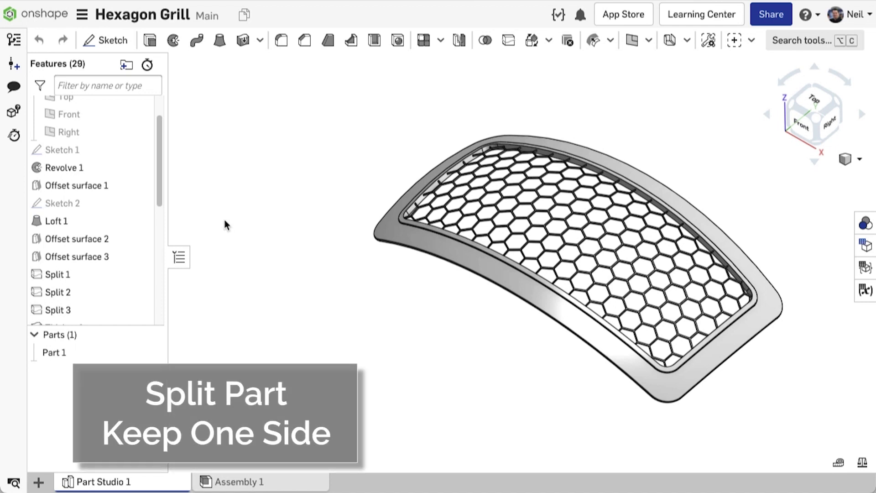
Step: Toggle keeping both sides in the Hexagon Grill's Split 1, flip the kept side and flip it back, and accept the feature
{"action": "double_click", "coordinate": [99, 273]}
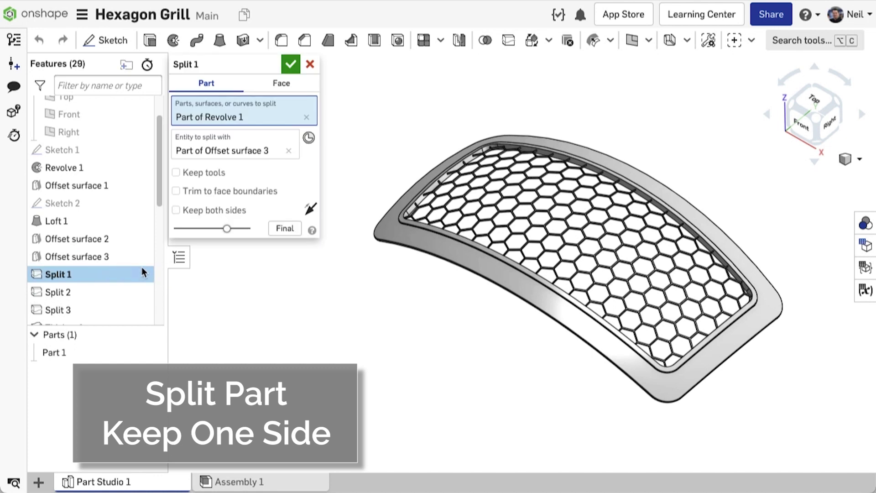
{"action": "left_click", "coordinate": [235, 211]}
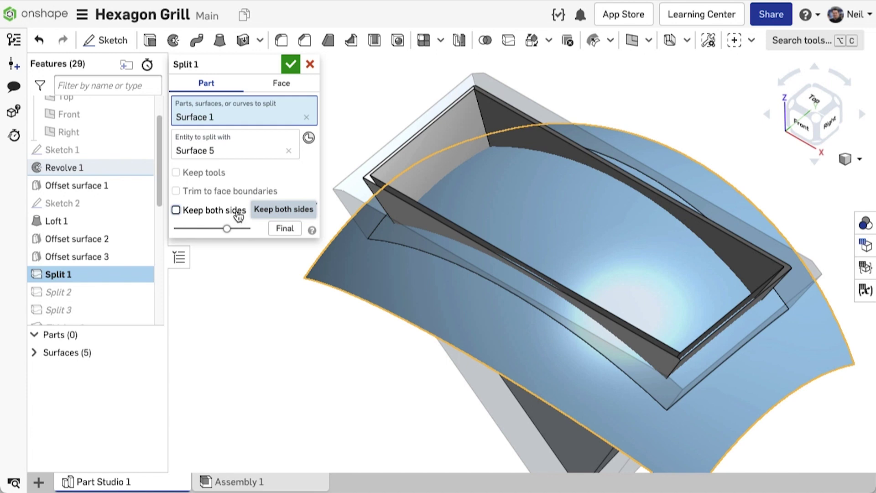
{"action": "left_click", "coordinate": [629, 181]}
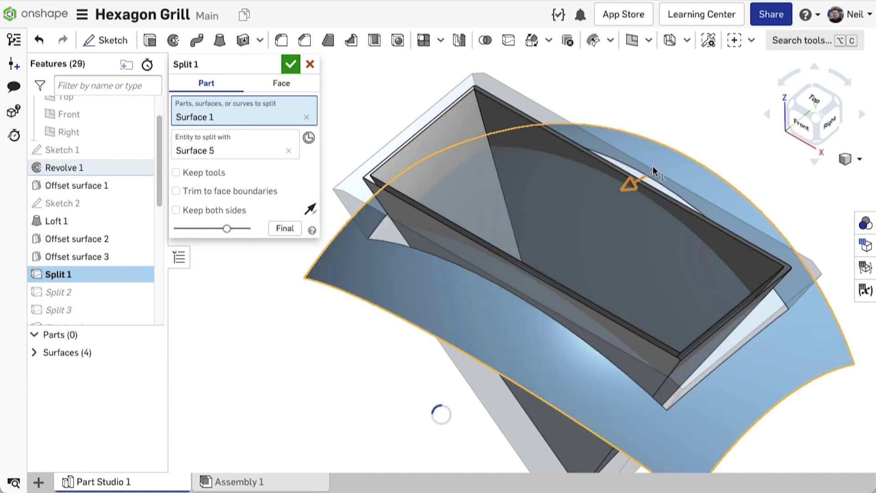
{"action": "left_click", "coordinate": [654, 169]}
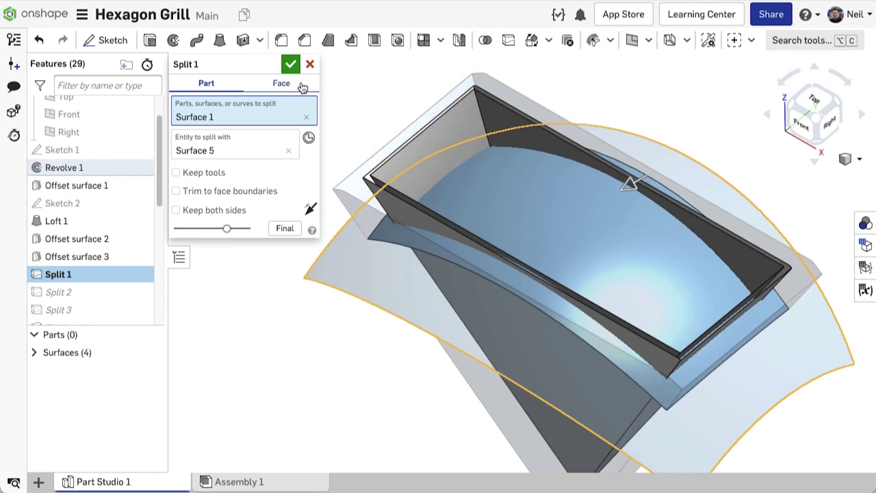
{"action": "left_click", "coordinate": [291, 64]}
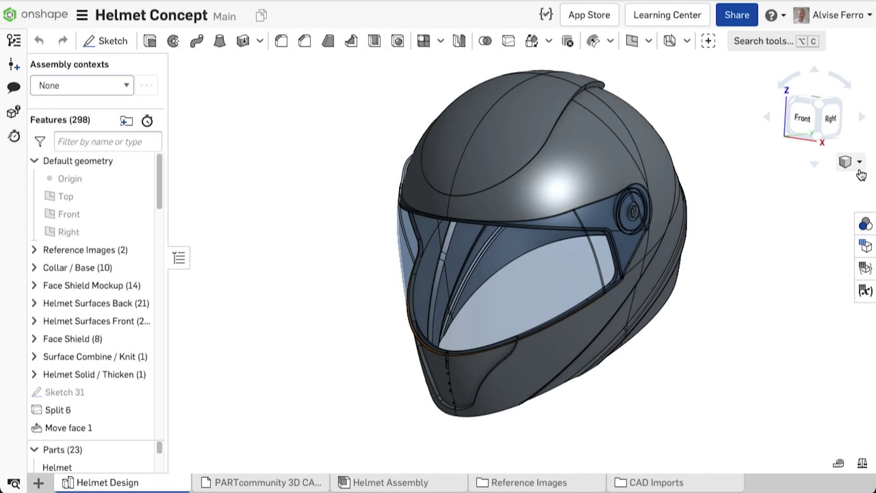
Step: Turn on curvature visualization for the helmet and view the zebra stripes from the front, tilted slightly
{"action": "left_click", "coordinate": [858, 162]}
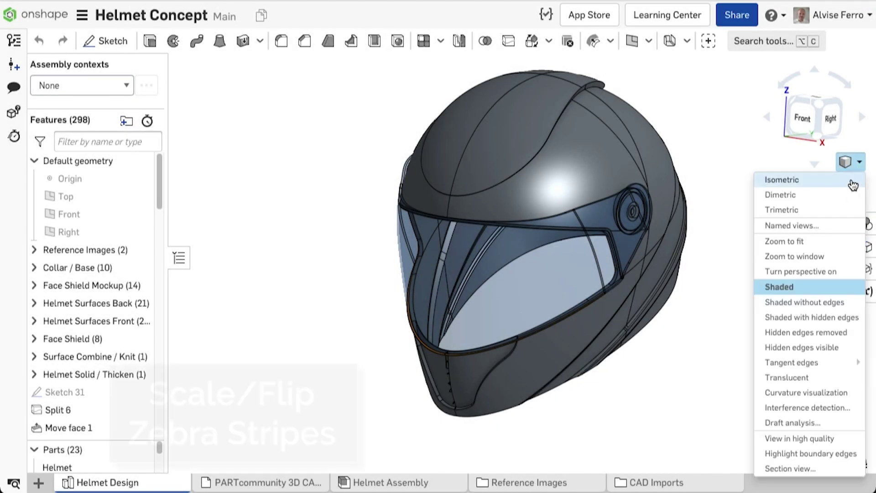
{"action": "left_click", "coordinate": [857, 396]}
{"action": "key", "text": "shift+1"}
{"action": "right_click_drag", "start_coordinate": [722, 358], "coordinate": [699, 356]}
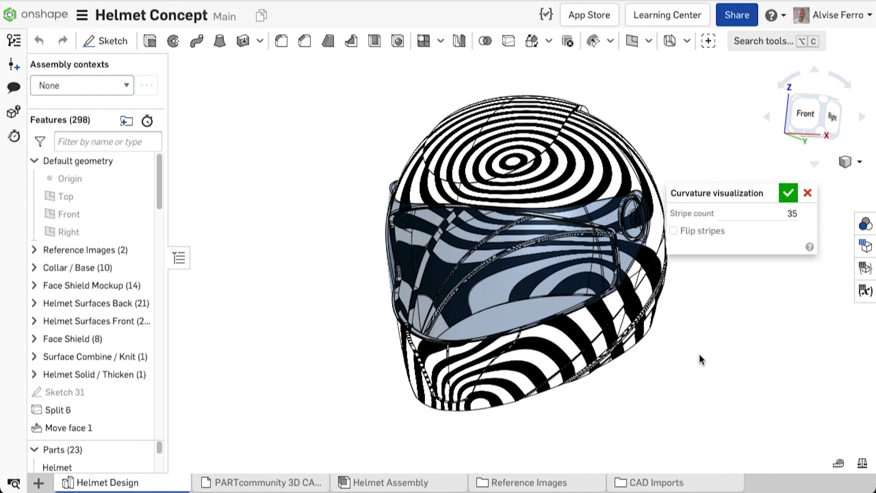
Step: Raise the zebra stripe count to 54 and flip the stripes on the helmet
{"action": "left_click", "coordinate": [774, 216]}
{"action": "key", "text": "Up"}
{"action": "key", "text": "Up"}
{"action": "key", "text": "Up"}
{"action": "key", "text": "Up"}
{"action": "key", "text": "Up"}
{"action": "key", "text": "Up"}
{"action": "key", "text": "Up"}
{"action": "key", "text": "Up"}
{"action": "key", "text": "Up"}
{"action": "key", "text": "Up"}
{"action": "key", "text": "Up"}
{"action": "key", "text": "Up"}
{"action": "key", "text": "Up"}
{"action": "key", "text": "Up"}
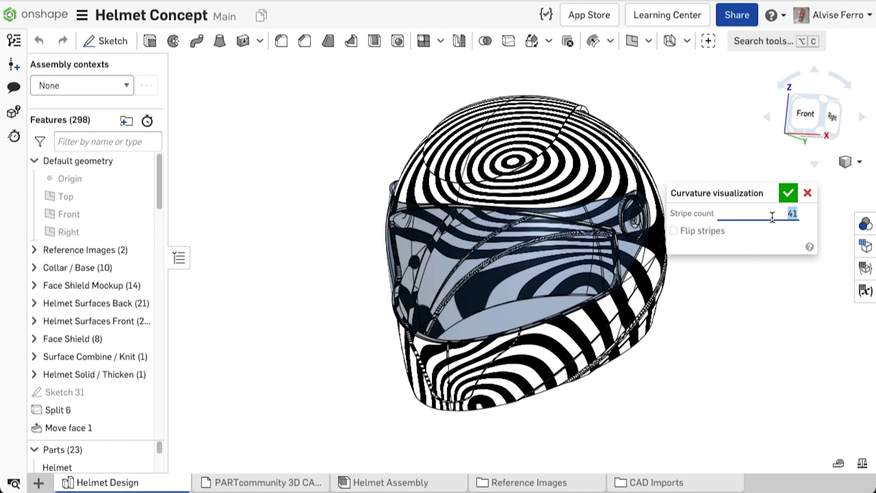
{"action": "key", "text": "Up"}
{"action": "key", "text": "Up"}
{"action": "key", "text": "Up"}
{"action": "key", "text": "Up"}
{"action": "key", "text": "Up"}
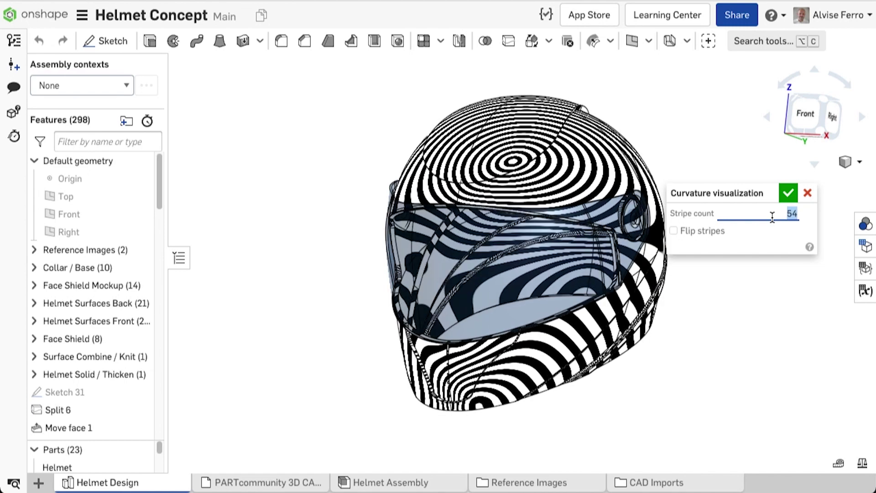
{"action": "left_click", "coordinate": [674, 231]}
{"action": "right_click_drag", "start_coordinate": [680, 291], "coordinate": [743, 296]}
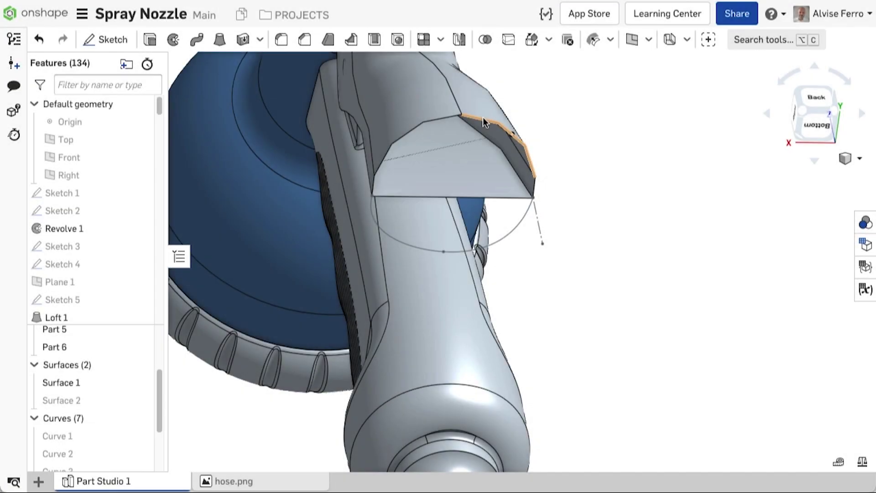
Step: Inspect the faceted curved edge of Surface 1, and review Part 6's tessellation quality options without changing its appearance
{"action": "left_click", "coordinate": [483, 116]}
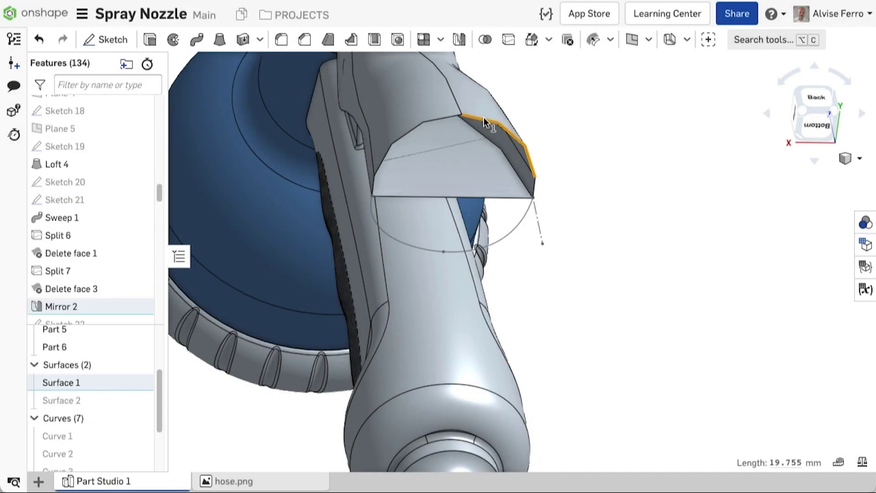
{"action": "left_click", "coordinate": [595, 174]}
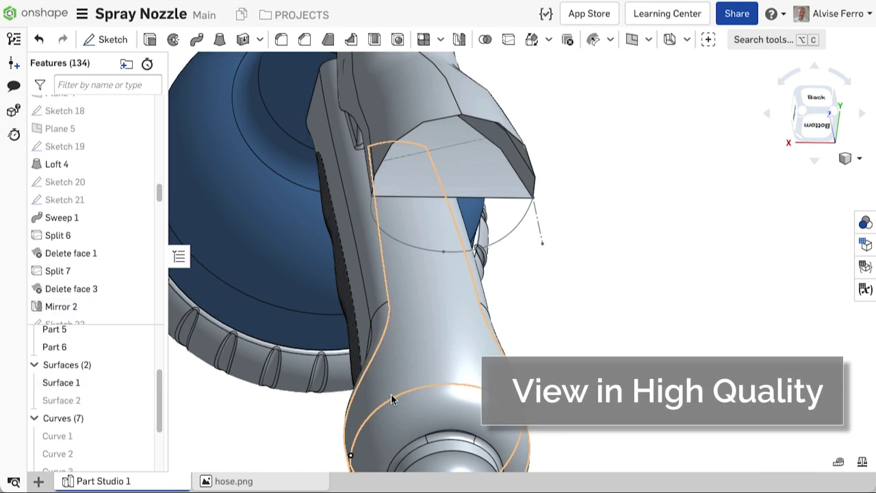
{"action": "right_click", "coordinate": [71, 347]}
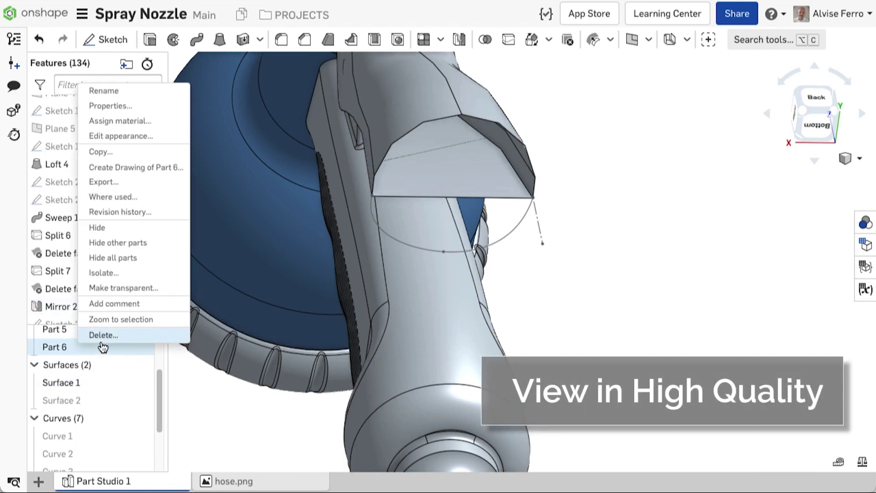
{"action": "left_click", "coordinate": [165, 141]}
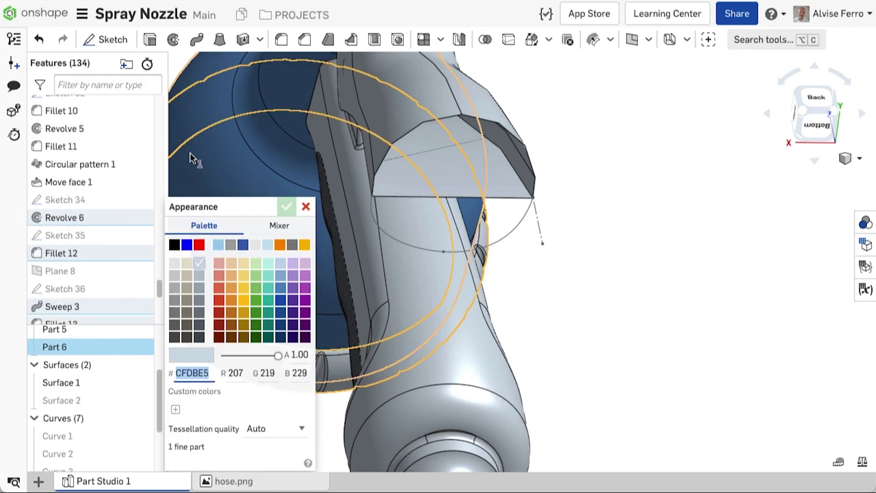
{"action": "left_click", "coordinate": [299, 429]}
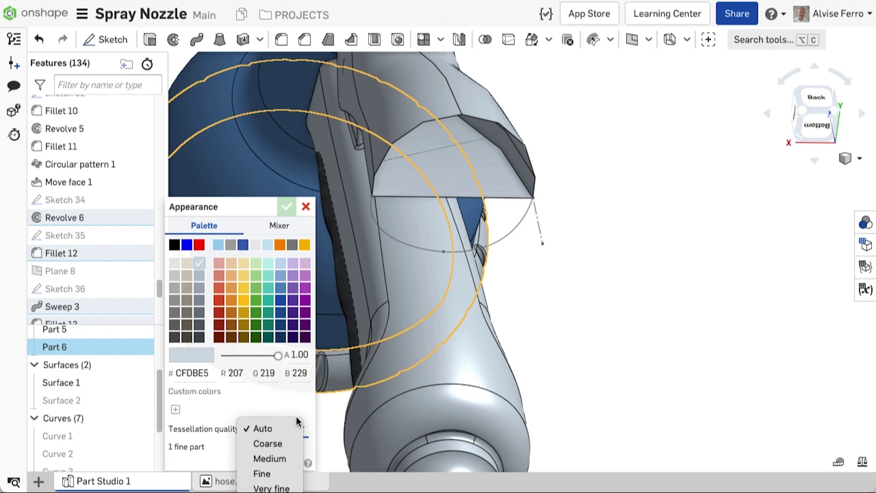
{"action": "left_click", "coordinate": [308, 209]}
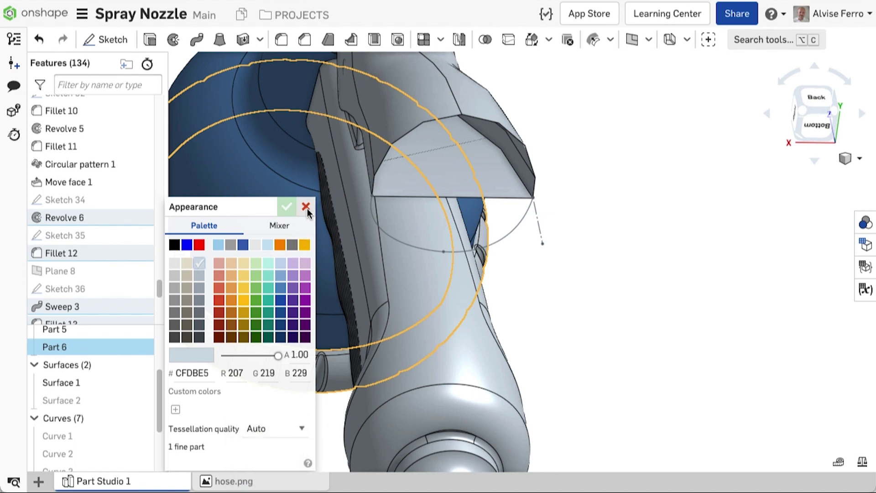
{"action": "left_click", "coordinate": [306, 208]}
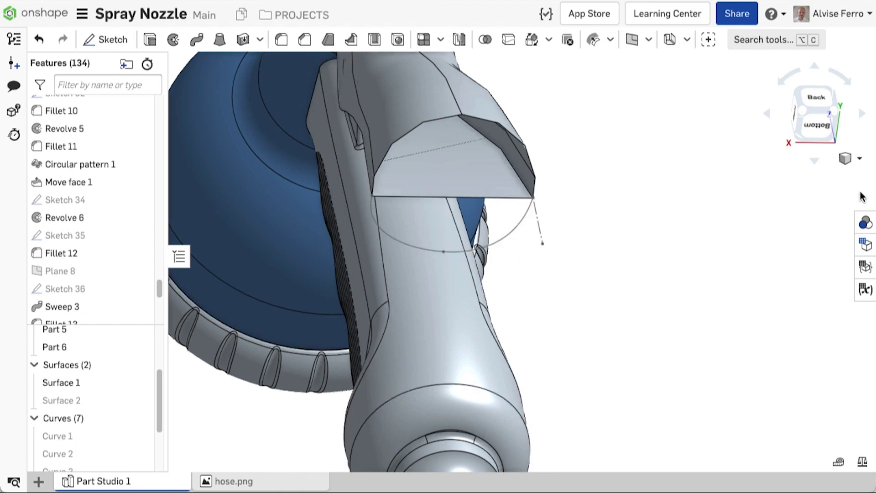
Step: Display the spray nozzle model in high quality
{"action": "left_click", "coordinate": [860, 159]}
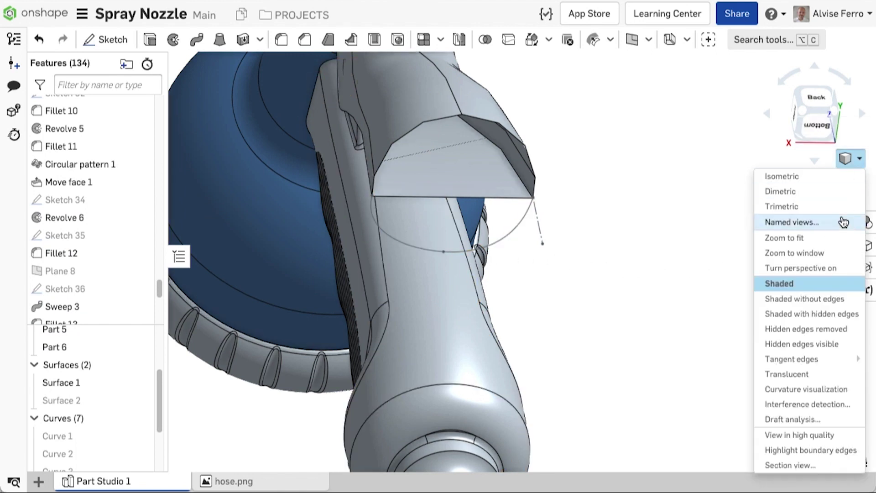
{"action": "left_click", "coordinate": [855, 437]}
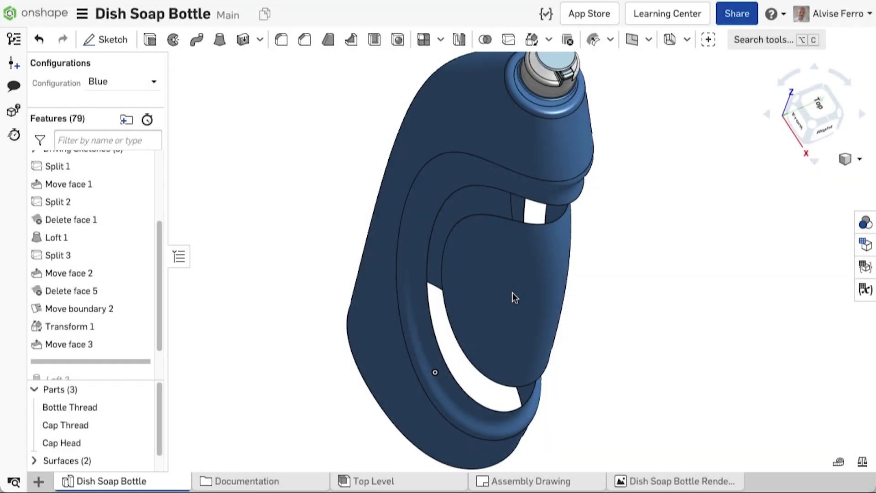
Step: Examine curvature combs on the bottle's Loft 5 face with slightly larger combs, toggling the V curves off and on, and close the curvature display
{"action": "scroll", "coordinate": [513, 292], "scroll_direction": "up", "scroll_amount": 5}
{"action": "right_click", "coordinate": [513, 294]}
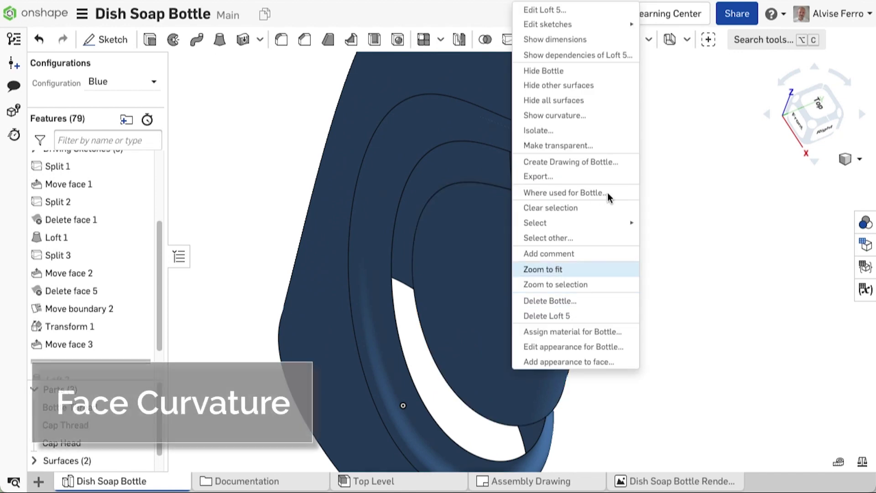
{"action": "left_click", "coordinate": [636, 115]}
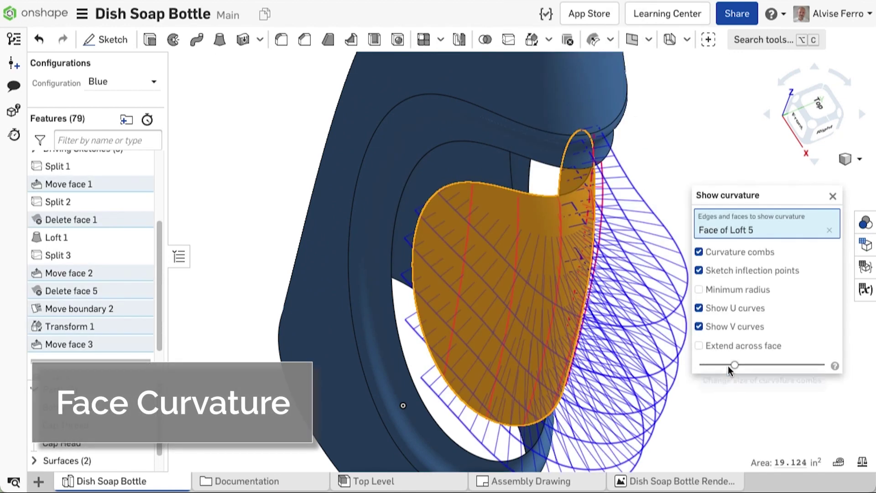
{"action": "mouse_move", "coordinate": [735, 366]}
{"action": "left_mouse_down"}
{"action": "mouse_move", "coordinate": [754, 366]}
{"action": "mouse_move", "coordinate": [740, 368]}
{"action": "left_mouse_up"}
{"action": "left_click", "coordinate": [699, 327]}
{"action": "left_click", "coordinate": [699, 326]}
{"action": "mouse_move", "coordinate": [645, 350]}
{"action": "right_mouse_down"}
{"action": "mouse_move", "coordinate": [613, 356]}
{"action": "mouse_move", "coordinate": [635, 349]}
{"action": "right_mouse_up"}
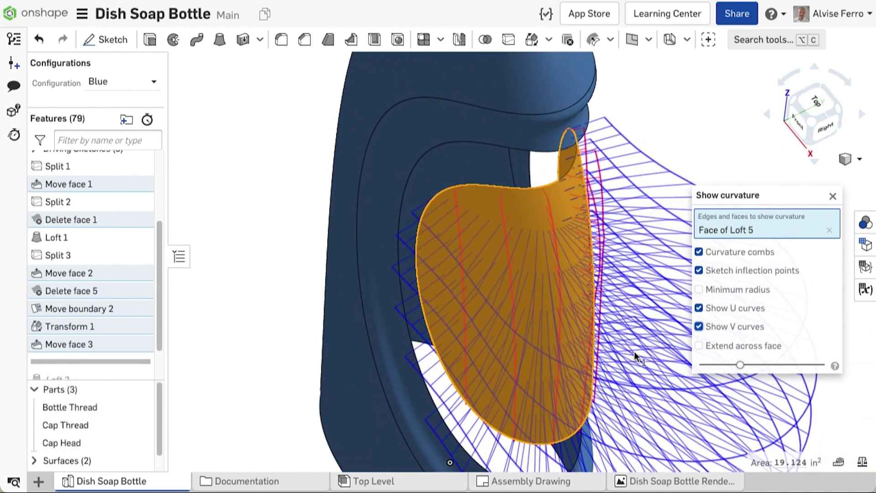
{"action": "left_click", "coordinate": [833, 196]}
Step: Loft a surface between the Split 2 and Split 3 opening edges, matching curvature at both the start and end profiles
{"action": "key", "text": "s"}
{"action": "left_click", "coordinate": [781, 219]}
{"action": "left_click", "coordinate": [514, 147]}
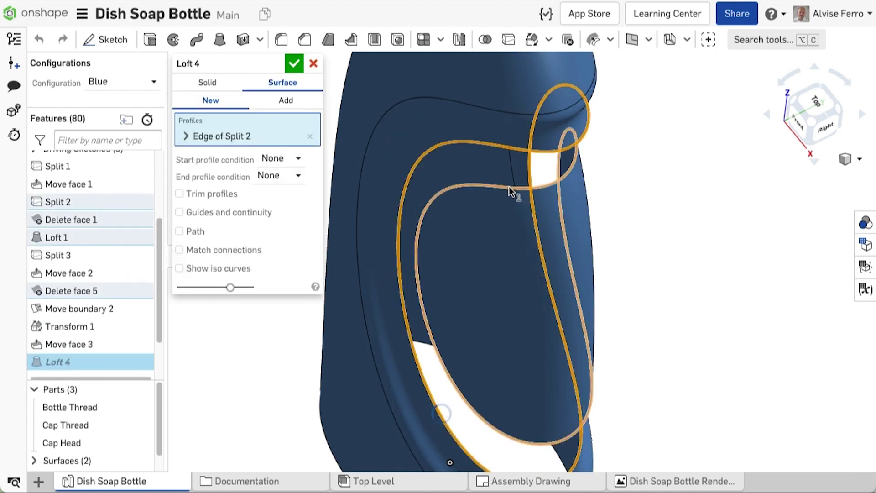
{"action": "left_click", "coordinate": [514, 186]}
{"action": "left_click", "coordinate": [299, 183]}
{"action": "left_click", "coordinate": [300, 272]}
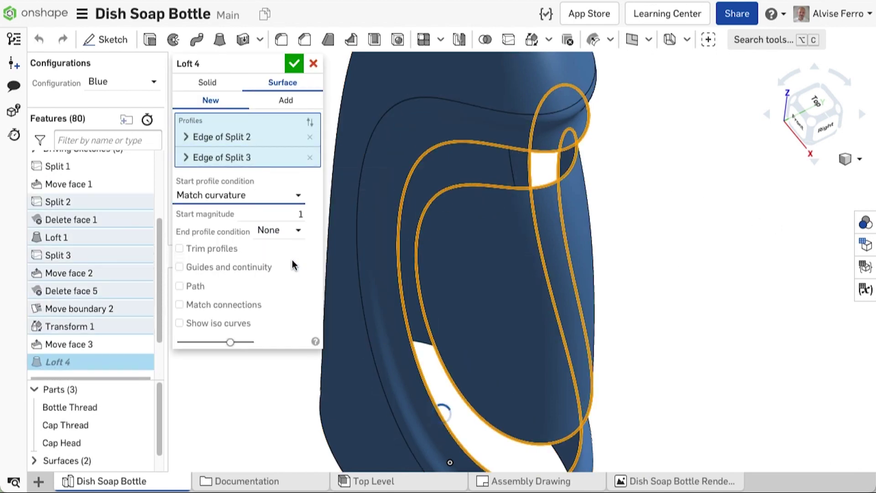
{"action": "left_click", "coordinate": [290, 231]}
{"action": "left_click", "coordinate": [297, 323]}
Step: Show curvature on the loft preview with reduced comb size, curves extended across the face and V curves turned off
{"action": "right_click", "coordinate": [705, 320]}
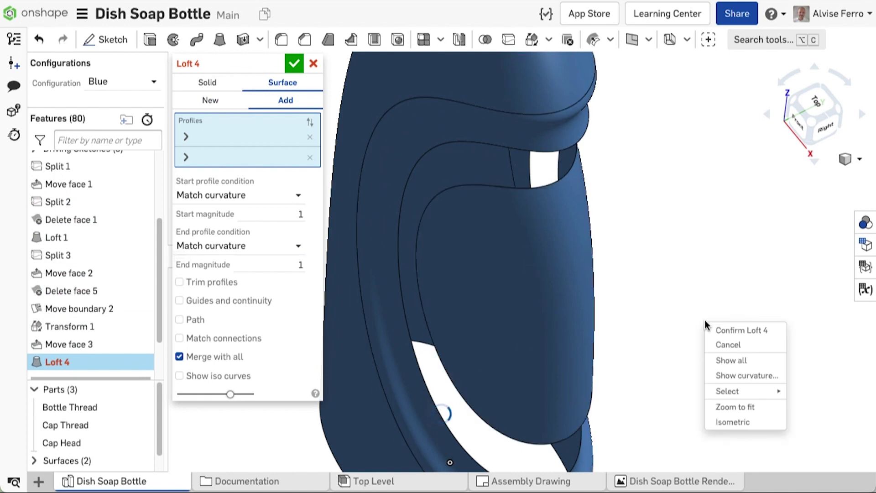
{"action": "left_click", "coordinate": [730, 373]}
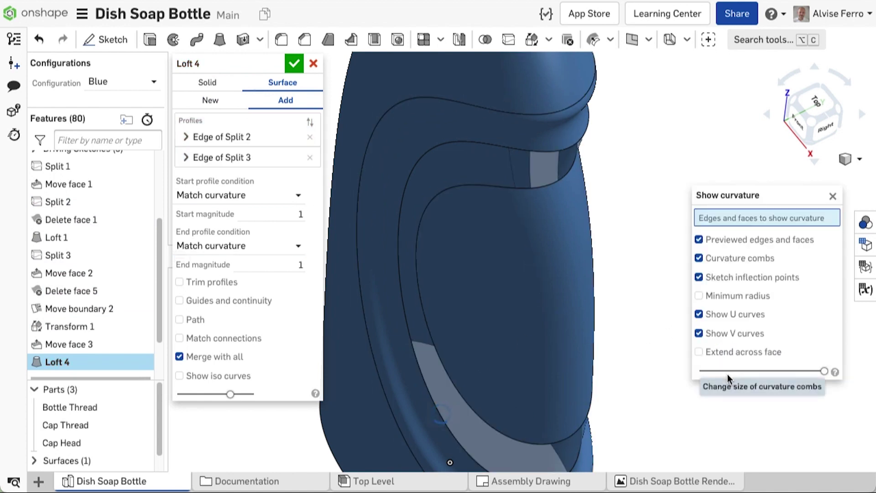
{"action": "left_click", "coordinate": [735, 373]}
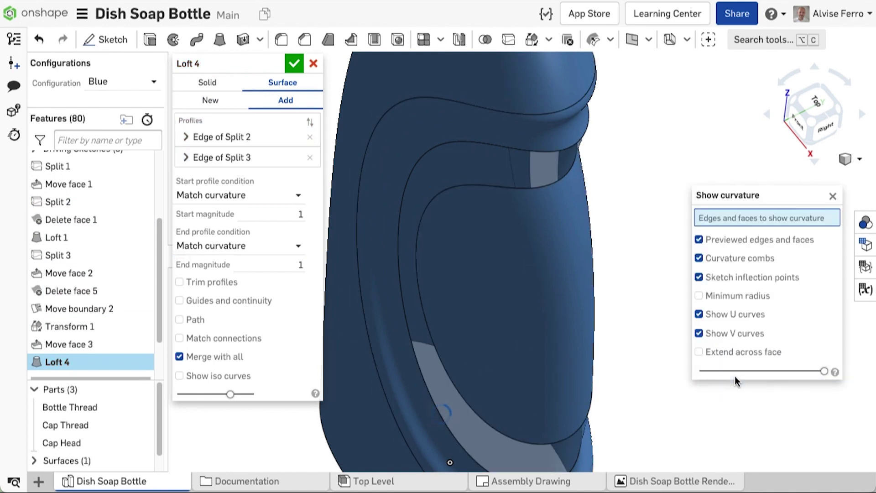
{"action": "left_click", "coordinate": [699, 352]}
{"action": "left_click", "coordinate": [699, 334]}
{"action": "scroll", "coordinate": [555, 222], "scroll_direction": "up", "scroll_amount": 5}
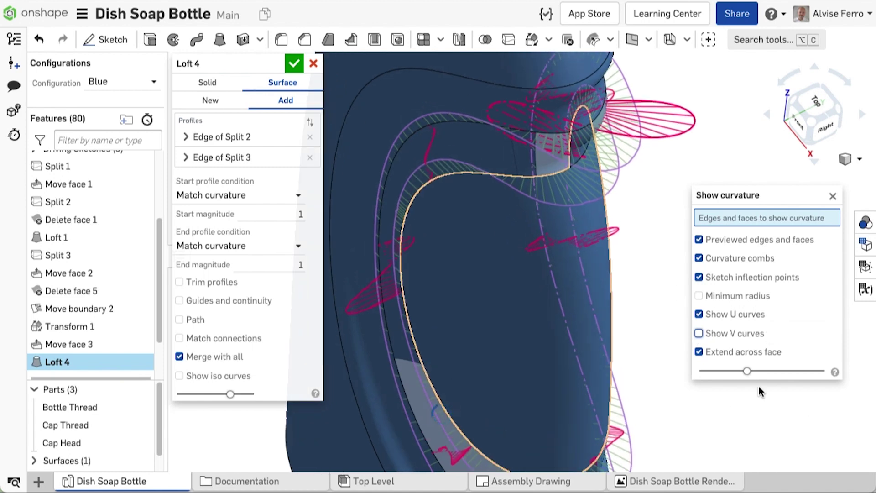
{"action": "mouse_move", "coordinate": [738, 371]}
{"action": "left_mouse_down"}
{"action": "mouse_move", "coordinate": [746, 378]}
{"action": "mouse_move", "coordinate": [737, 377]}
{"action": "left_mouse_up"}
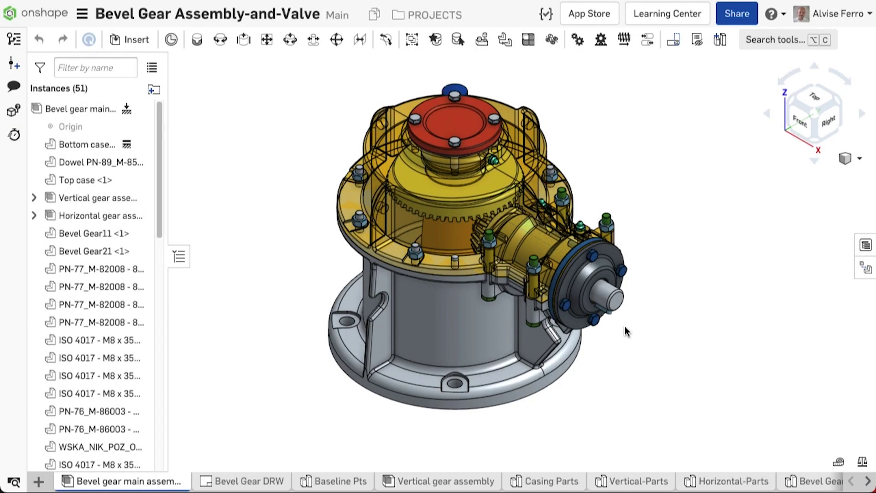
Step: Edit Shaft 2 in the context of the bevel gear main assembly and move the context transparency setting to its minimum
{"action": "right_click", "coordinate": [602, 292]}
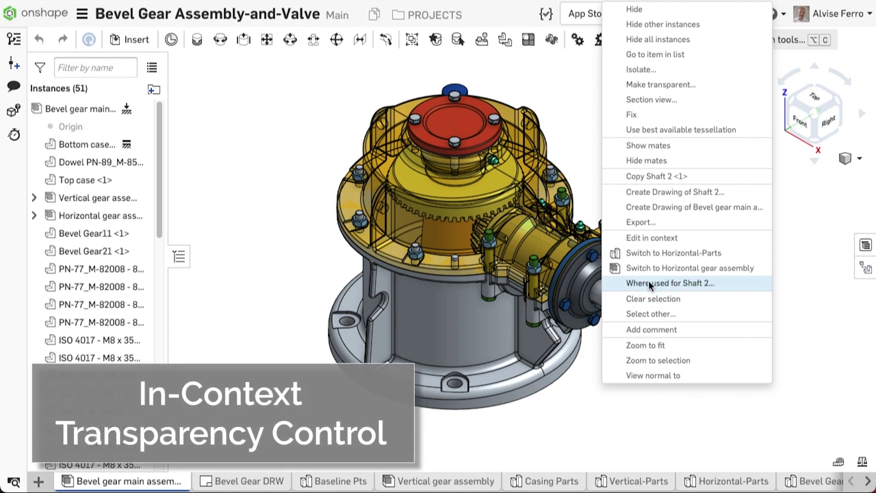
{"action": "left_click", "coordinate": [723, 246]}
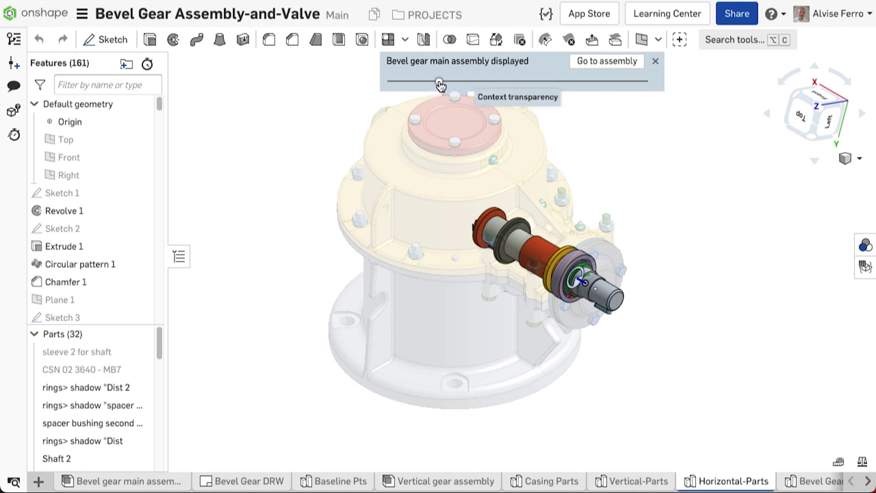
{"action": "left_click_drag", "start_coordinate": [448, 81], "coordinate": [388, 86]}
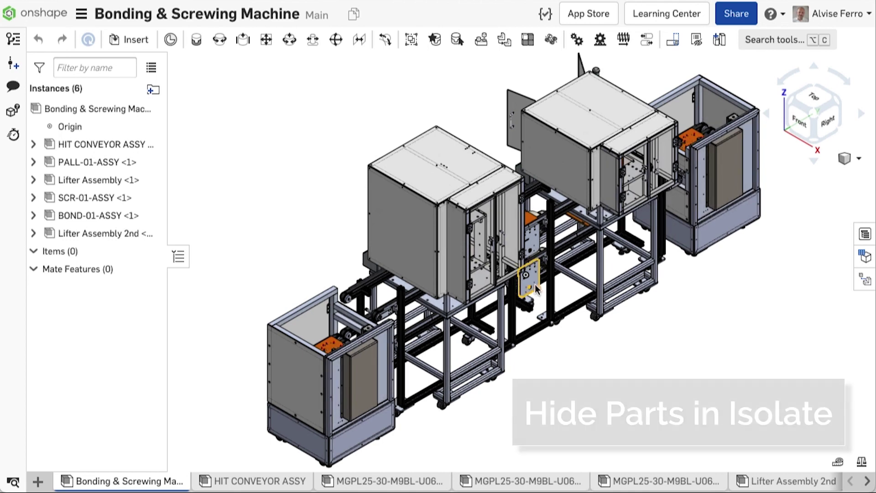
Step: Isolate the CON-003 <4> plate with expansion by distance, widen the range to about two fifths and return it to the minimum
{"action": "right_click", "coordinate": [536, 279]}
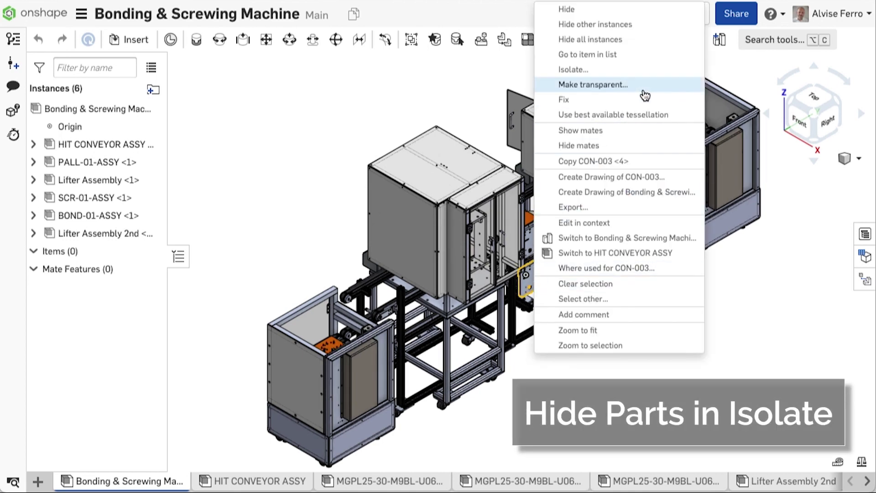
{"action": "left_click", "coordinate": [661, 79]}
{"action": "left_click", "coordinate": [212, 84]}
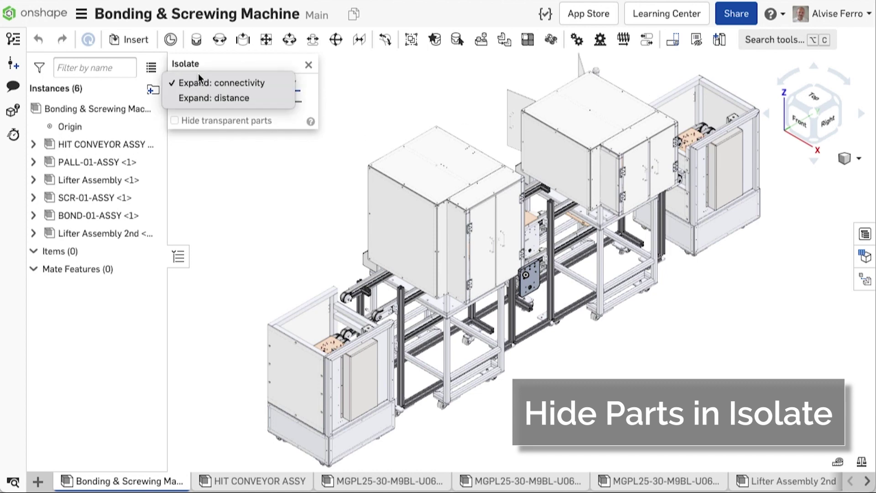
{"action": "left_click", "coordinate": [199, 91]}
{"action": "left_click_drag", "start_coordinate": [177, 106], "coordinate": [227, 104]}
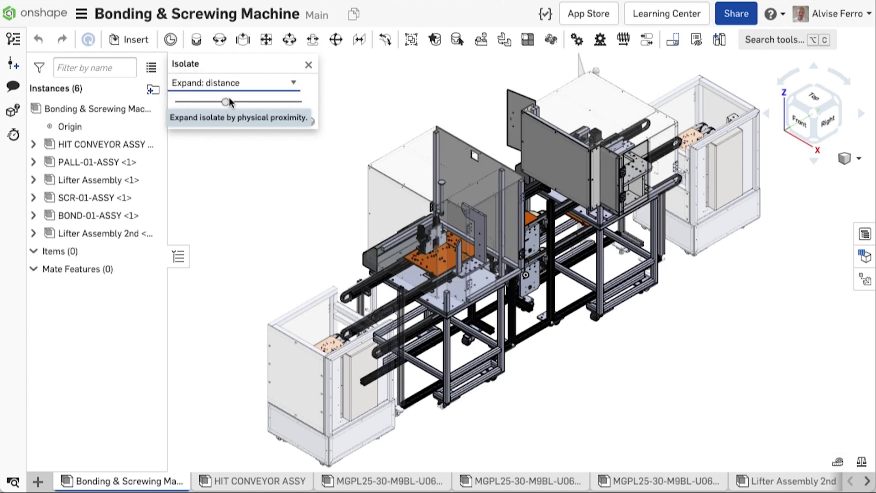
{"action": "left_click_drag", "start_coordinate": [231, 102], "coordinate": [171, 104]}
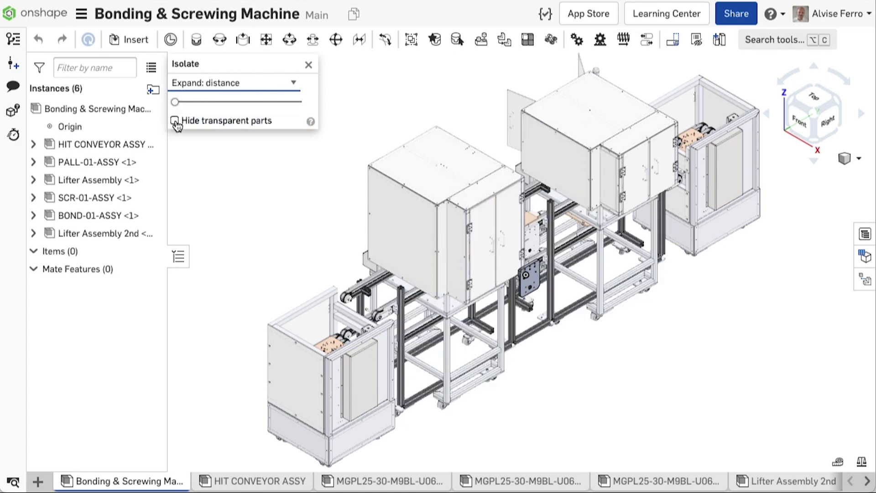
Step: Hide the transparent parts around the isolated plate and expand the isolation distance to nearly half its range
{"action": "left_click", "coordinate": [176, 122]}
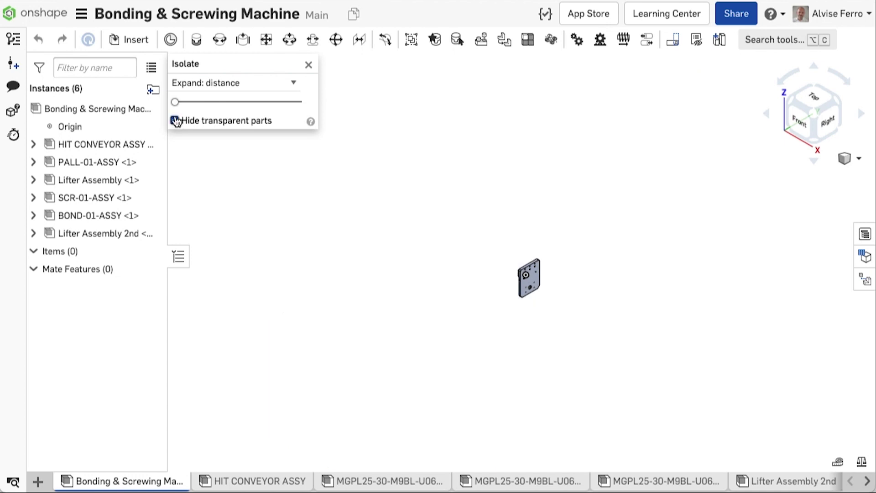
{"action": "left_click_drag", "start_coordinate": [179, 102], "coordinate": [234, 104]}
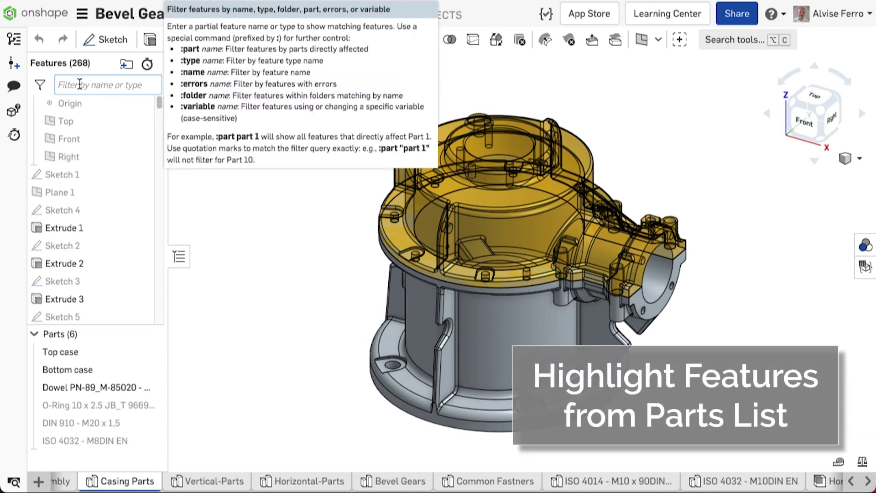
Step: Filter the casing features with ":part top case", browse the matching features and clear the filter
{"action": "type", "text": ":part top case"}
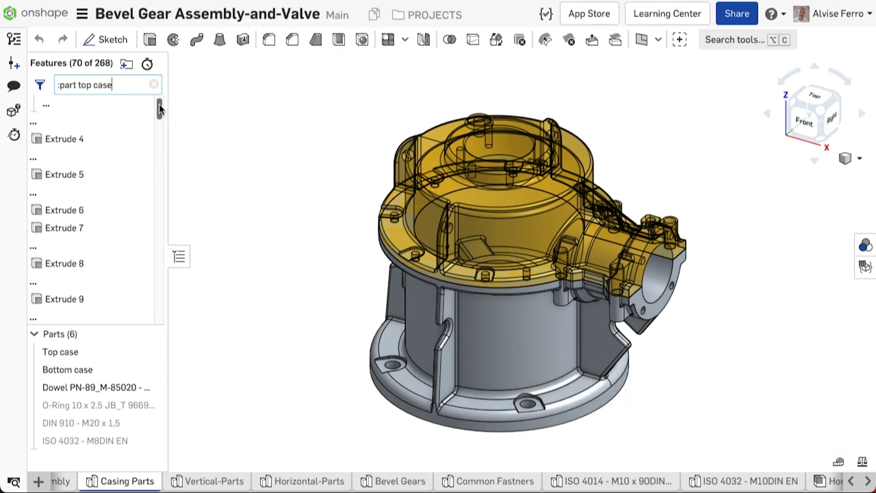
{"action": "left_click_drag", "start_coordinate": [160, 109], "coordinate": [157, 184]}
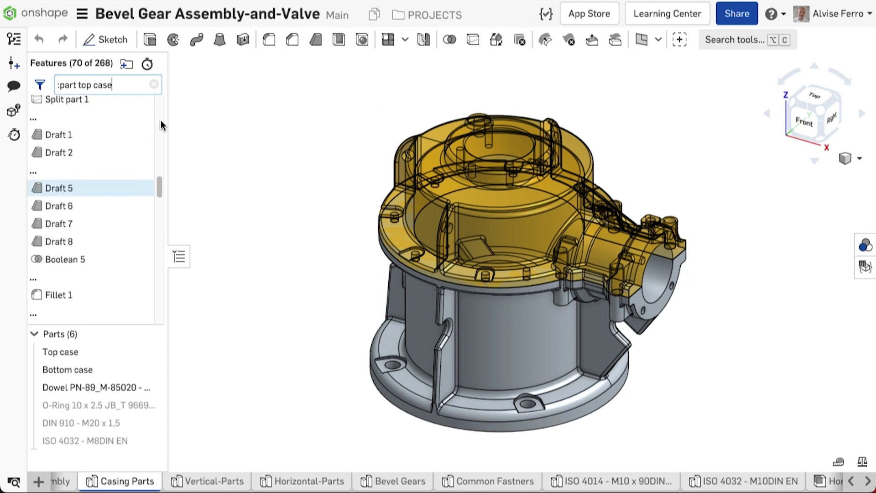
{"action": "left_click", "coordinate": [154, 85]}
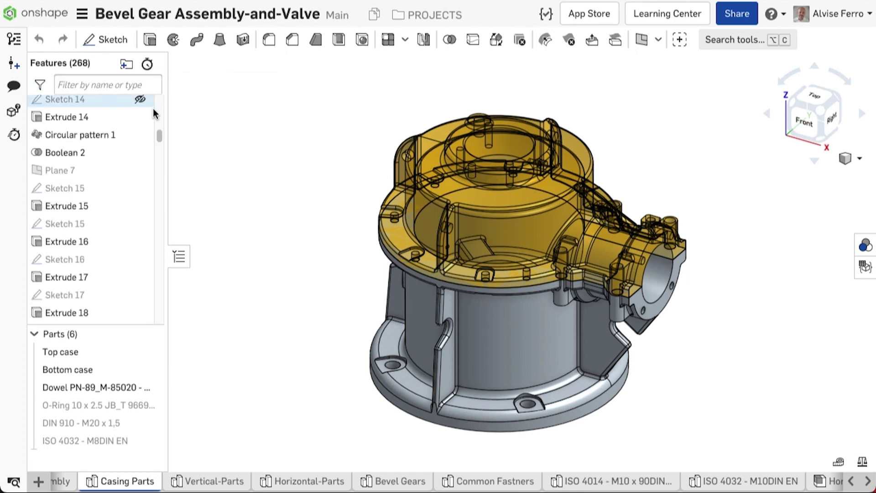
Step: Select the Top case part to highlight its features, look through the feature list and clear the selection
{"action": "left_click", "coordinate": [72, 355]}
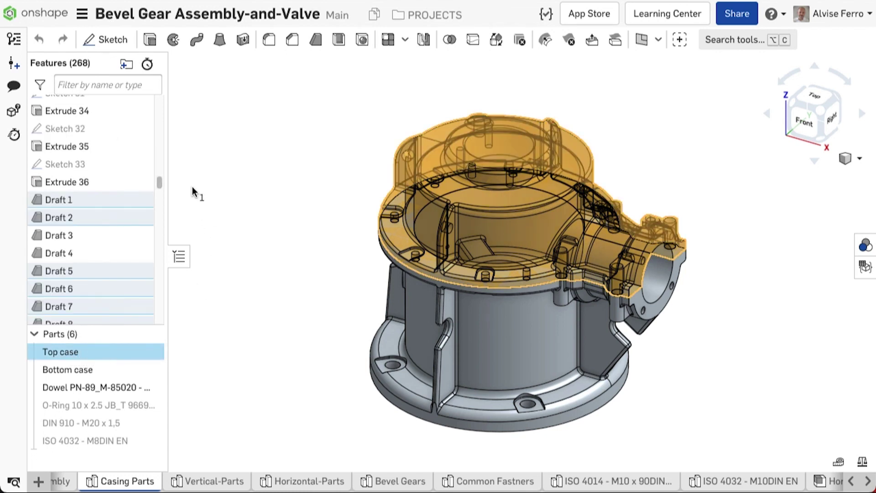
{"action": "mouse_move", "coordinate": [160, 182]}
{"action": "left_mouse_down"}
{"action": "mouse_move", "coordinate": [163, 205]}
{"action": "mouse_move", "coordinate": [171, 151]}
{"action": "left_mouse_up"}
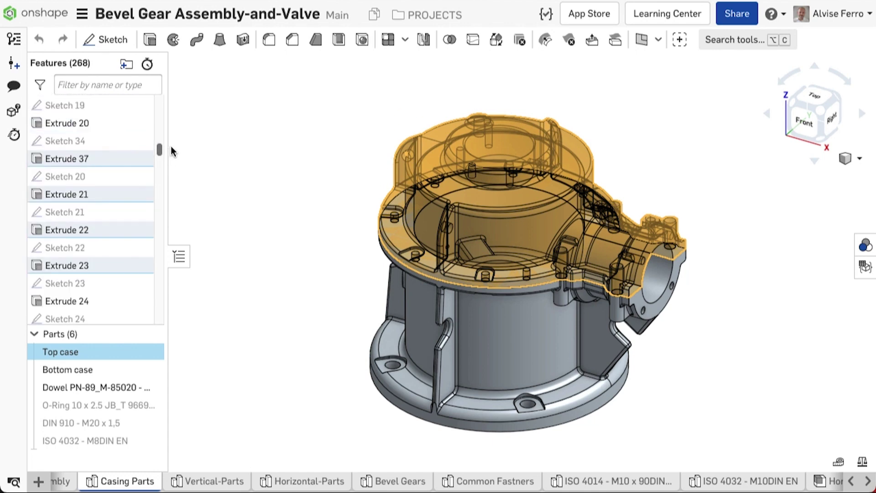
{"action": "left_click", "coordinate": [207, 190]}
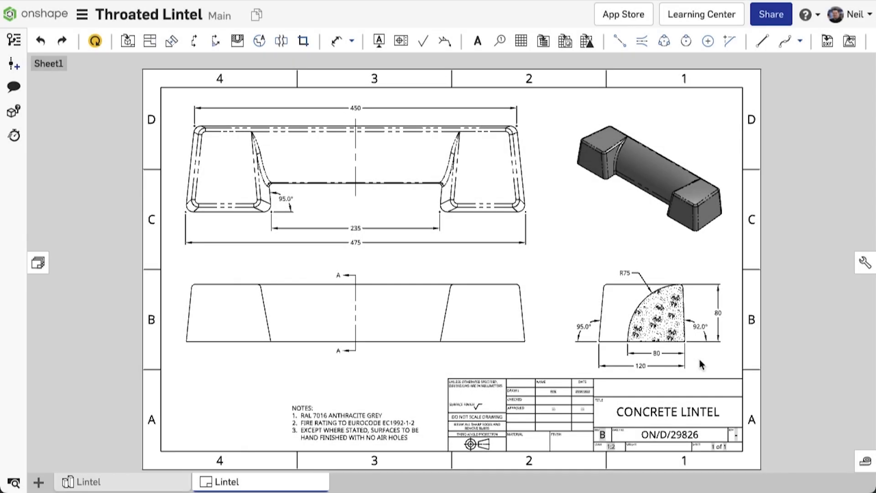
Step: Dimension the radii of both upper corner fillets in the section view and the nearest upper corner fillet of the front view
{"action": "scroll", "coordinate": [700, 361], "scroll_direction": "up", "scroll_amount": 5}
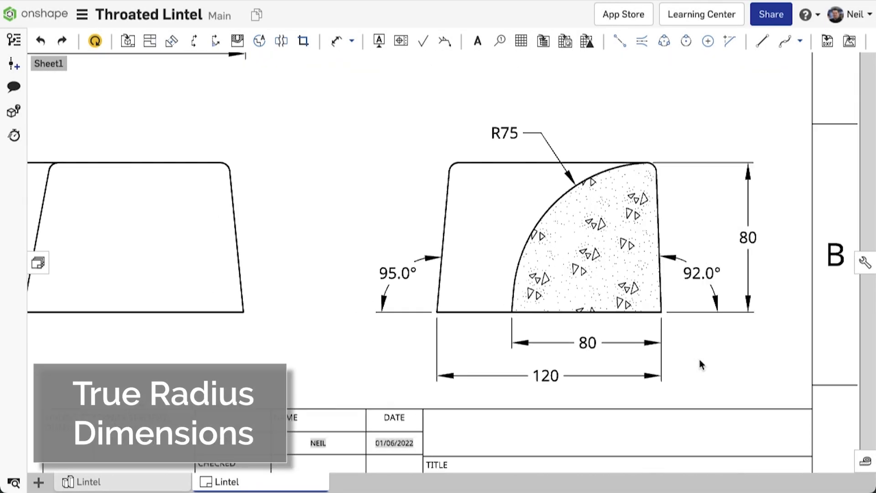
{"action": "key", "text": "d"}
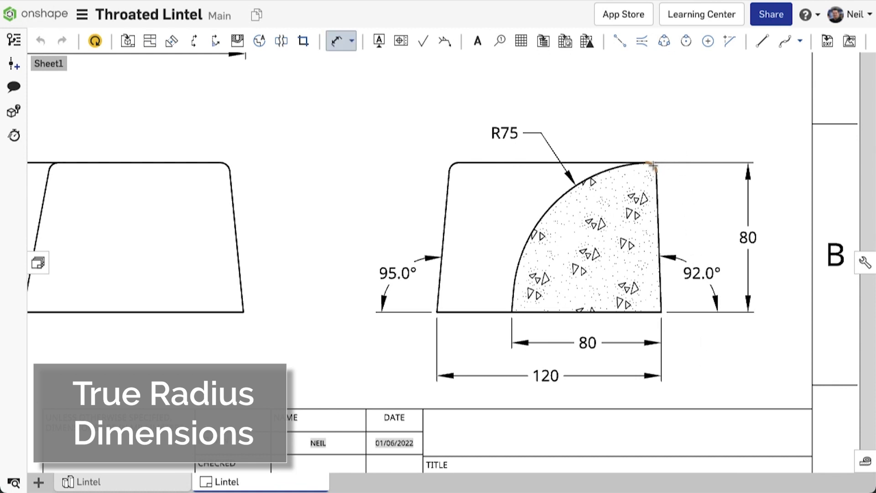
{"action": "left_click", "coordinate": [659, 159]}
{"action": "left_click", "coordinate": [723, 134]}
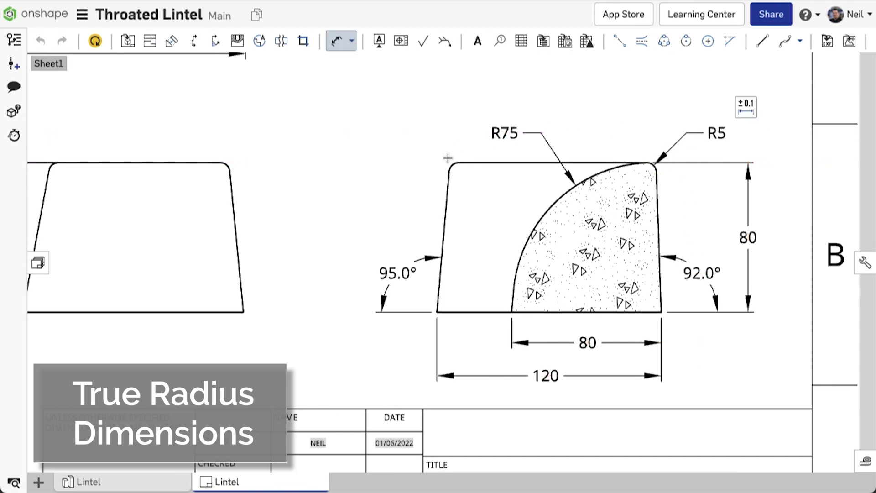
{"action": "left_click", "coordinate": [449, 164]}
{"action": "left_click", "coordinate": [401, 133]}
{"action": "left_click", "coordinate": [229, 164]}
{"action": "left_click", "coordinate": [293, 134]}
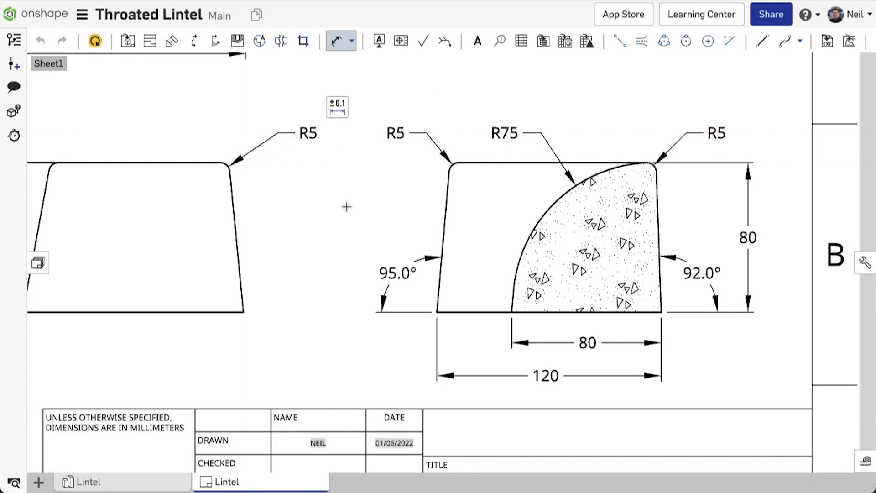
Step: Add radial dimensions to the lower and upper outer corner arcs of the lintel's right-hand end in the plan view
{"action": "middle_click_drag", "start_coordinate": [346, 193], "coordinate": [499, 387]}
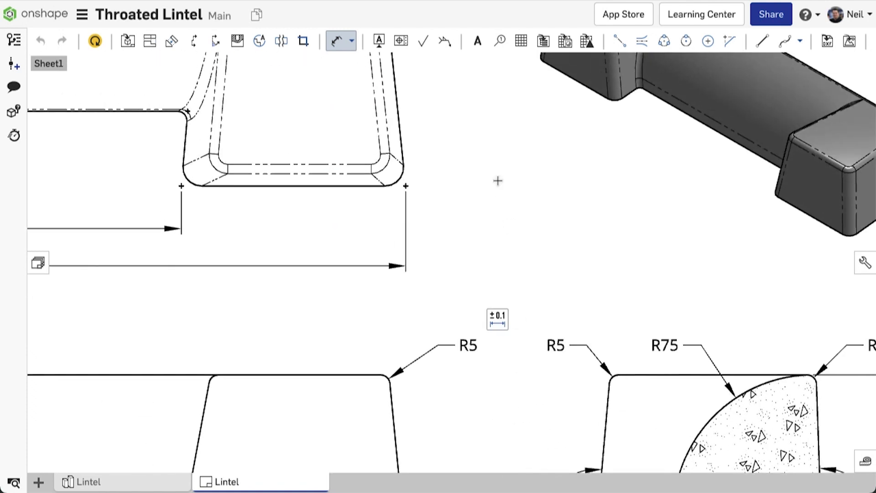
{"action": "middle_click_drag", "start_coordinate": [499, 180], "coordinate": [581, 358]}
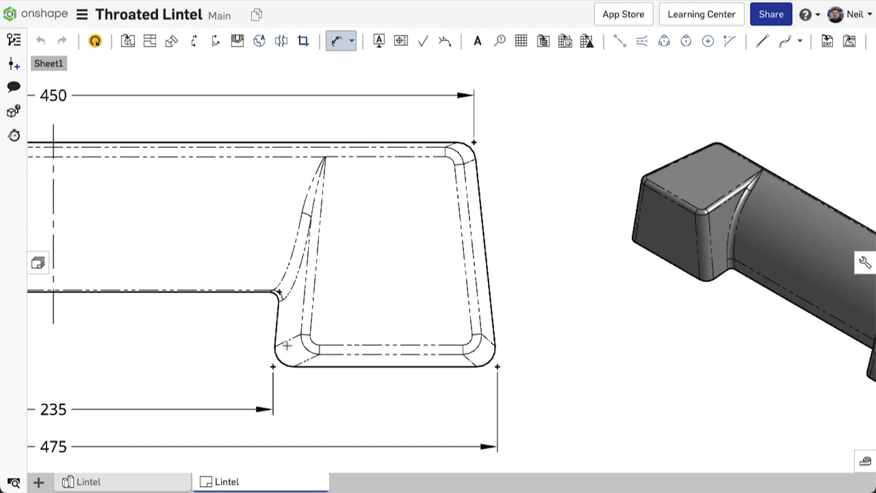
{"action": "left_click", "coordinate": [273, 299]}
{"action": "left_click", "coordinate": [352, 41]}
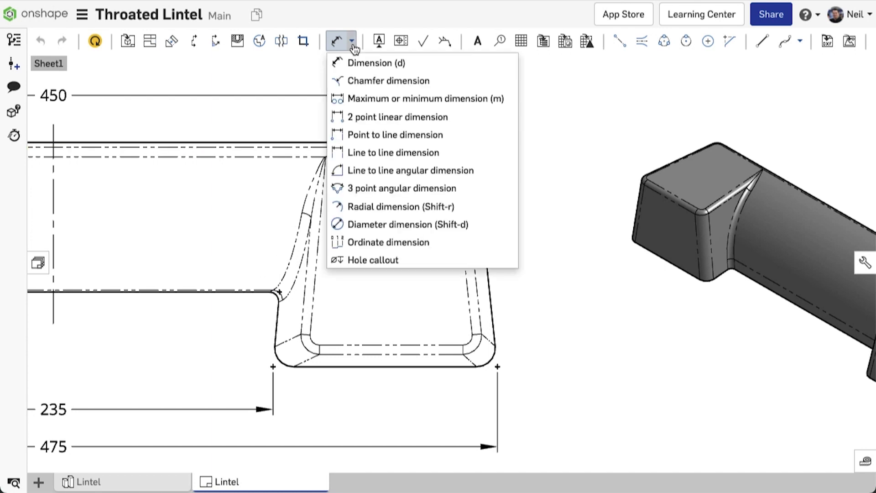
{"action": "left_click", "coordinate": [470, 211]}
{"action": "left_click", "coordinate": [497, 354]}
{"action": "left_click", "coordinate": [576, 372]}
{"action": "left_click", "coordinate": [477, 155]}
{"action": "left_click", "coordinate": [552, 138]}
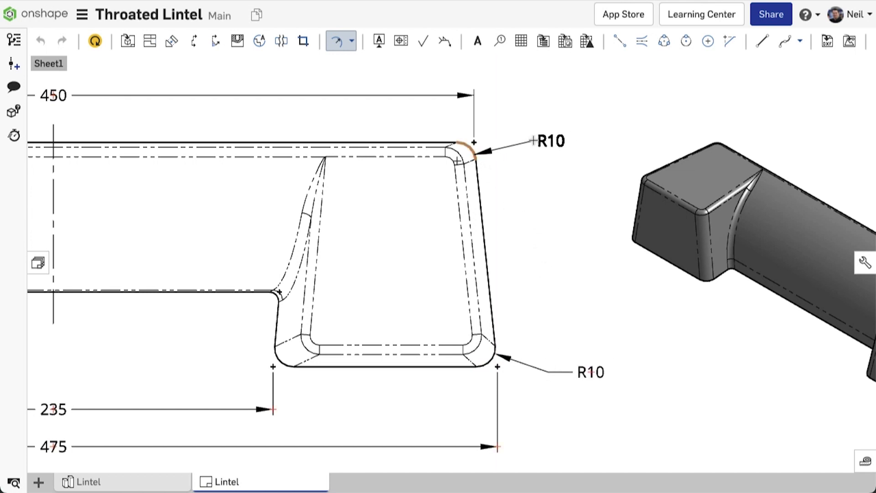
Step: Add radial dimensions to the right-hand leg's inner lower corner and the small throat corner in the plan view
{"action": "left_click", "coordinate": [276, 356]}
{"action": "left_click", "coordinate": [210, 372]}
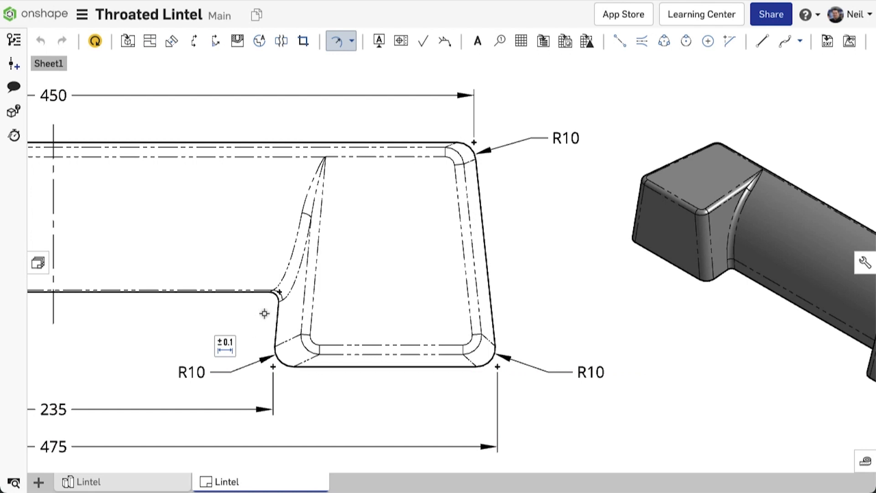
{"action": "left_click", "coordinate": [277, 295]}
{"action": "left_click", "coordinate": [237, 336]}
{"action": "key", "text": "Escape"}
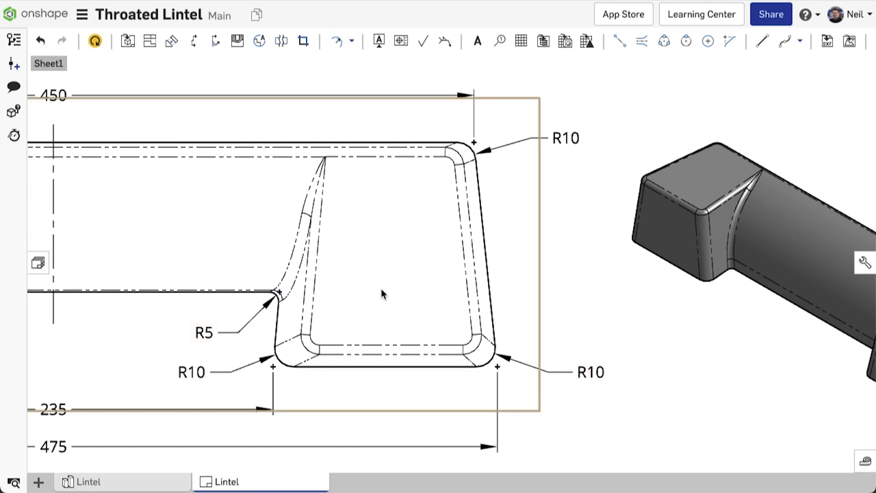
Step: In the Square to Round document, inspect the Duct part's mass, volume and shipping size properties and close them
{"action": "left_click", "coordinate": [95, 40]}
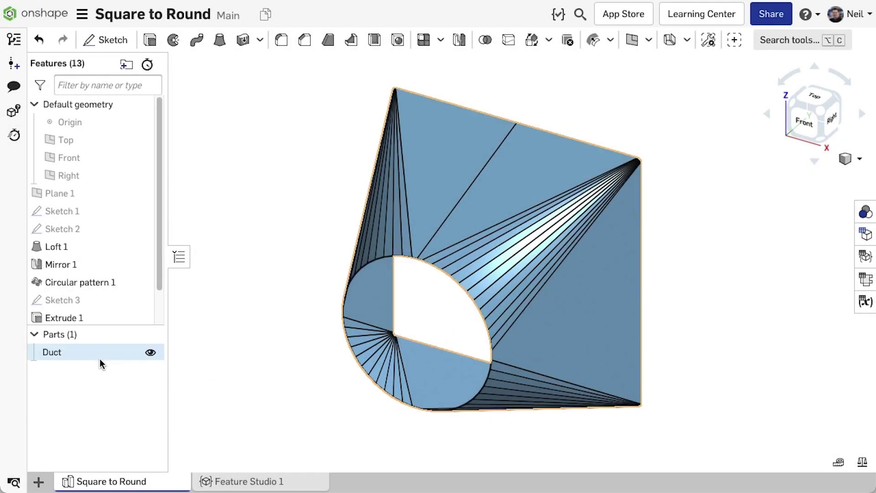
{"action": "right_click", "coordinate": [98, 356]}
{"action": "left_click", "coordinate": [179, 132]}
{"action": "scroll", "coordinate": [392, 205], "scroll_direction": "down", "scroll_amount": 10}
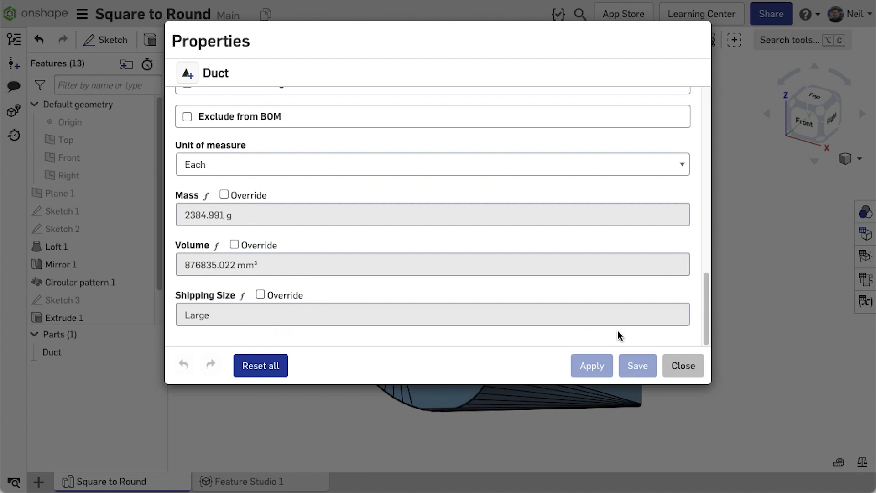
{"action": "left_click", "coordinate": [676, 364]}
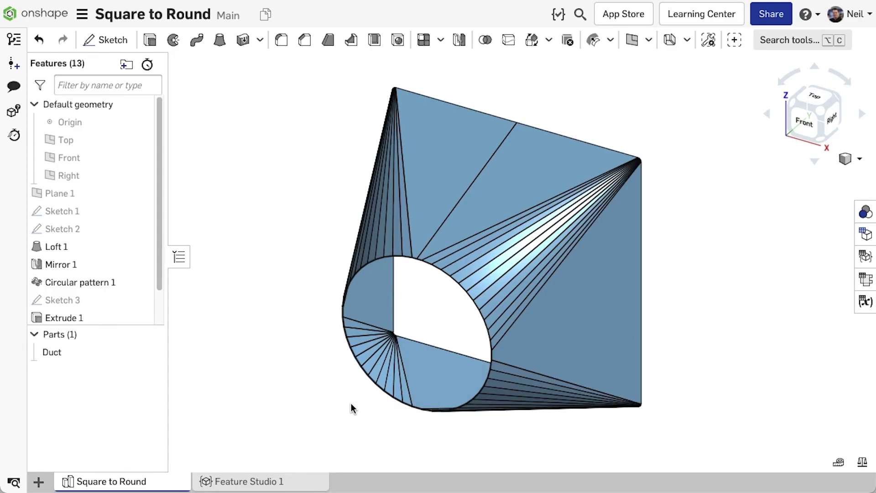
Step: Examine the imports and the "Compute volume" property function in Feature Studio 1, including its annotation, definition, return type and return line
{"action": "left_click", "coordinate": [236, 481]}
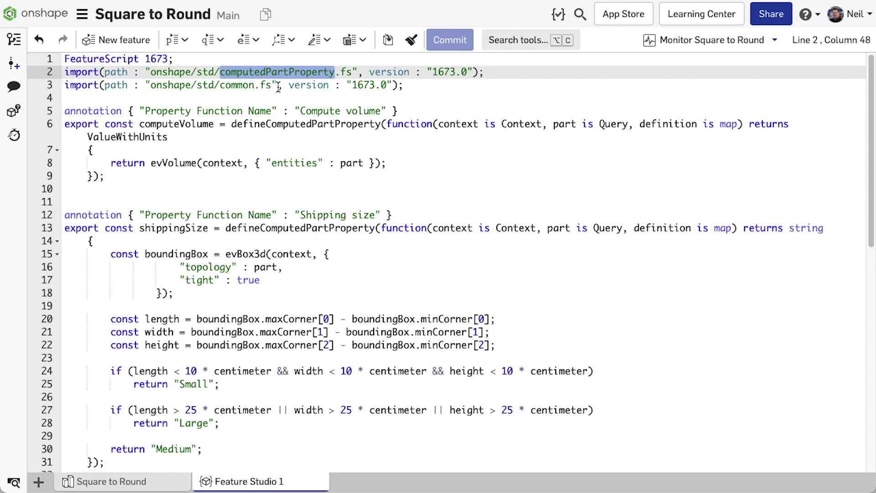
{"action": "double_click", "coordinate": [236, 84]}
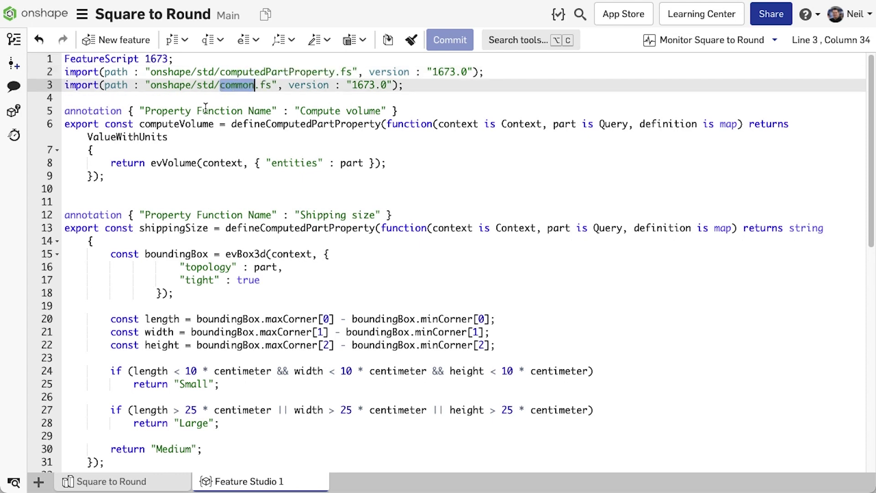
{"action": "left_click_drag", "start_coordinate": [145, 110], "coordinate": [271, 111]}
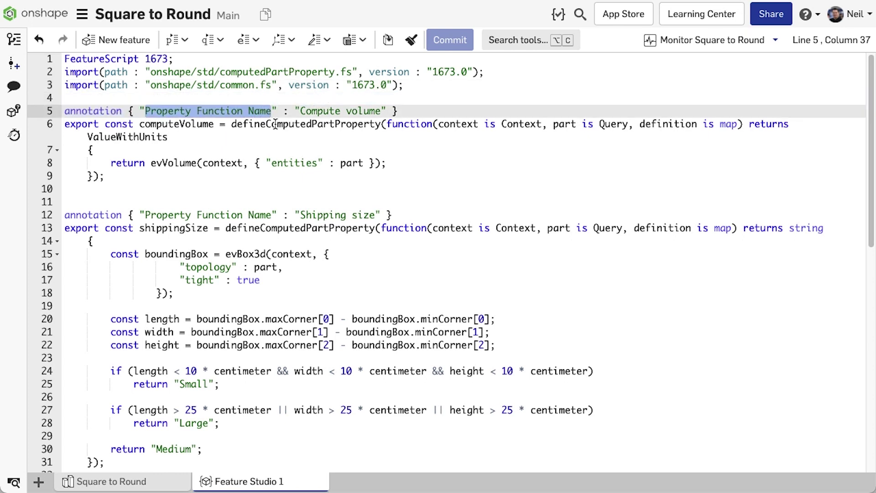
{"action": "mouse_move", "coordinate": [276, 124]}
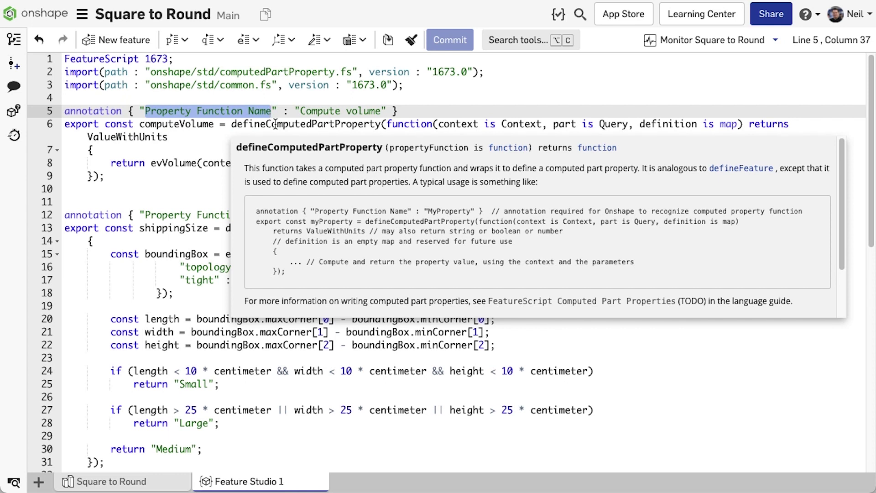
{"action": "double_click", "coordinate": [161, 137]}
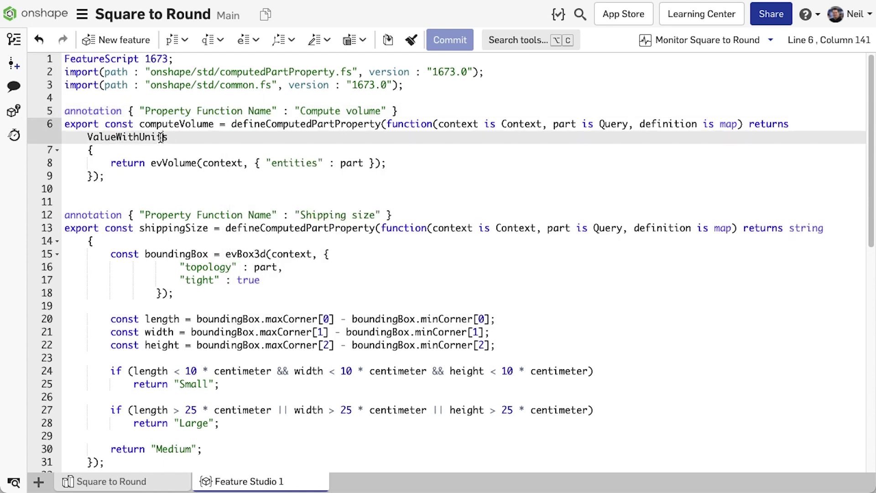
{"action": "left_click", "coordinate": [66, 165]}
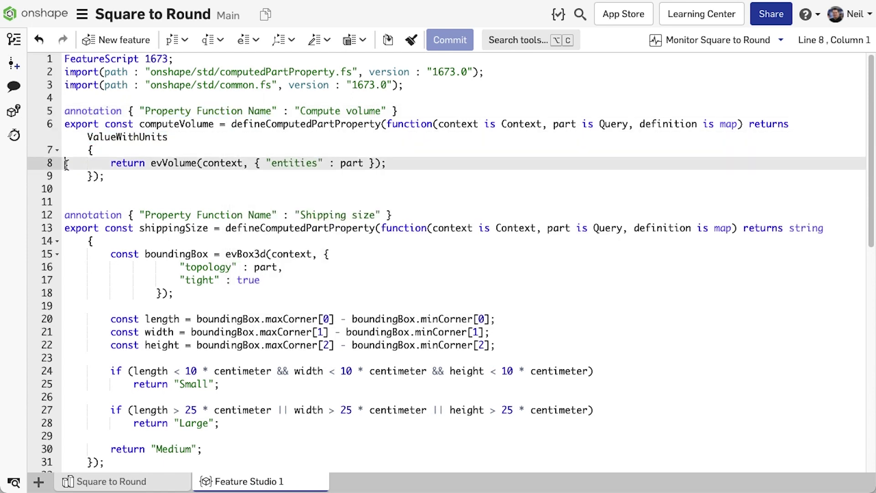
Step: Examine the "Shipping size" function's return type, bounding box dimensions and Small, Large and Medium return values
{"action": "scroll", "coordinate": [66, 164], "scroll_direction": "down", "scroll_amount": 2}
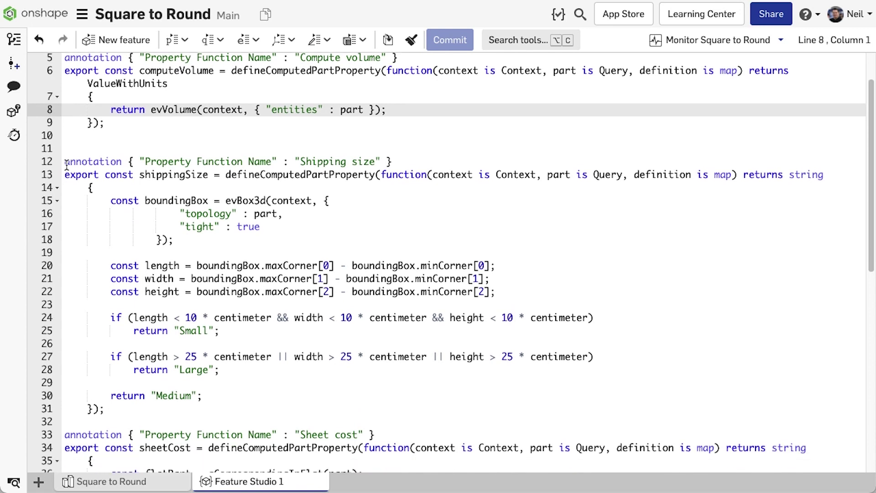
{"action": "double_click", "coordinate": [794, 176]}
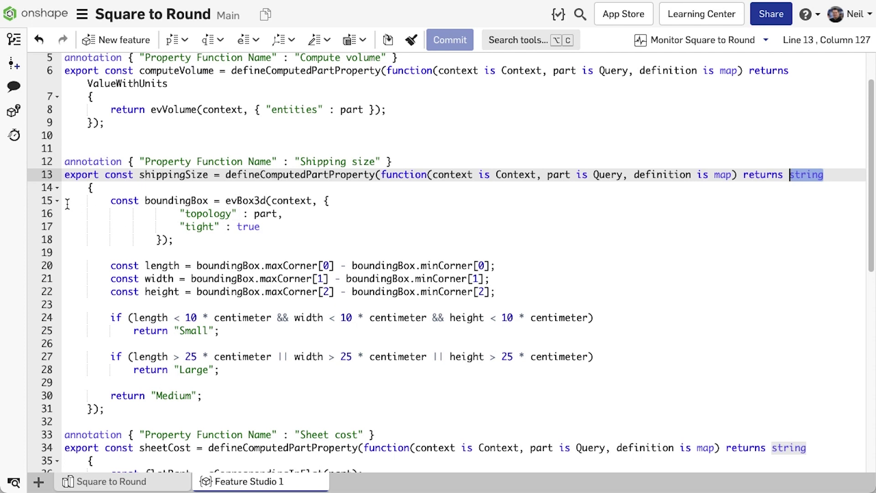
{"action": "left_click_drag", "start_coordinate": [65, 201], "coordinate": [69, 301]}
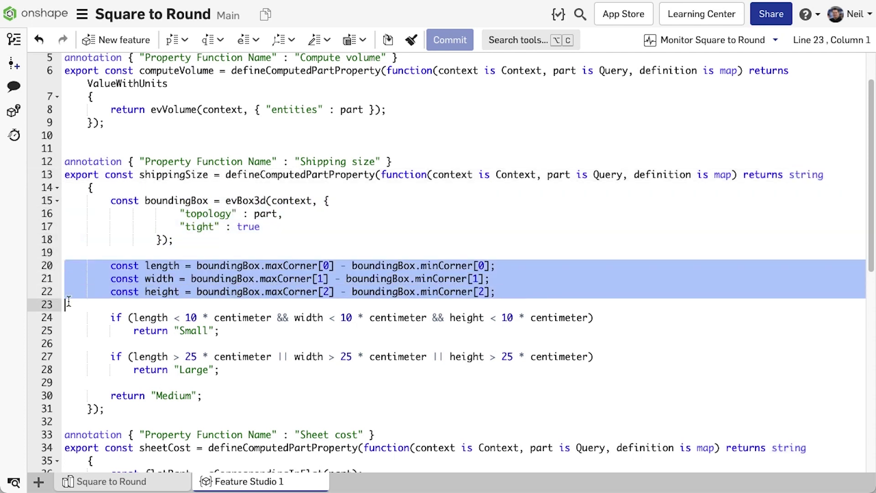
{"action": "double_click", "coordinate": [198, 332]}
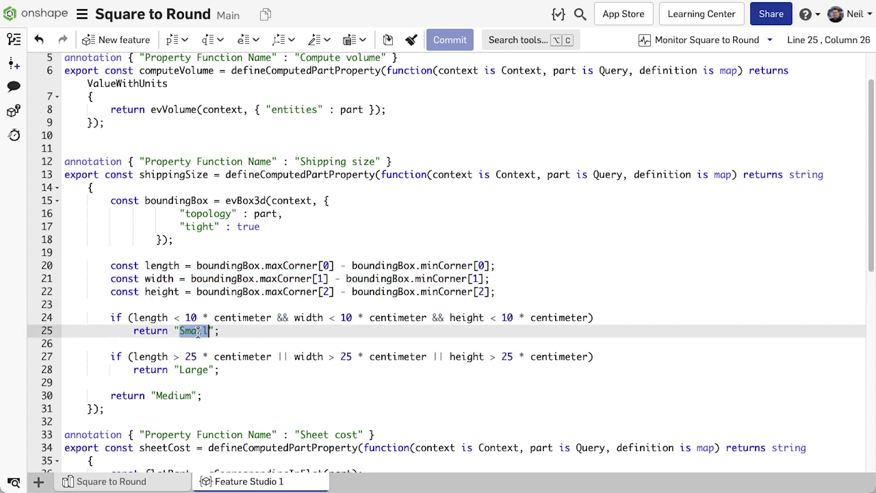
{"action": "double_click", "coordinate": [195, 370]}
{"action": "double_click", "coordinate": [178, 396]}
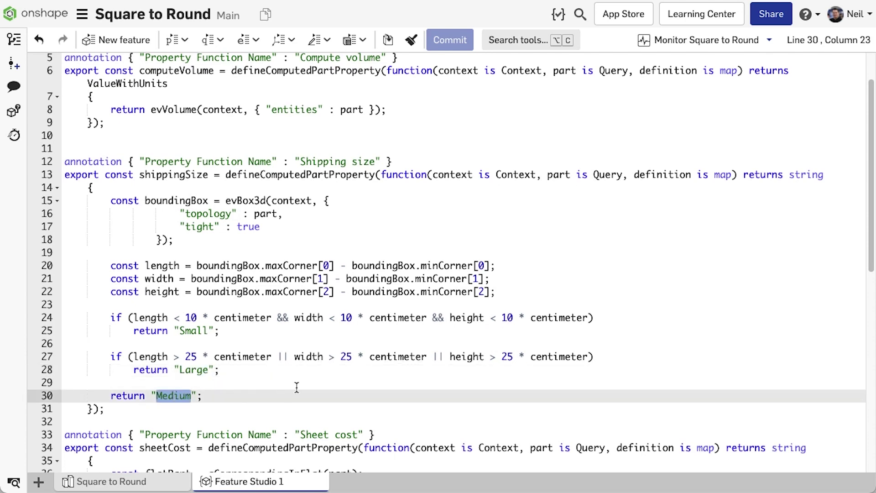
Step: Examine the "Sheet cost" function from its flat part query and bounding box through material, sheet costs and returned price
{"action": "scroll", "coordinate": [300, 385], "scroll_direction": "down", "scroll_amount": 10}
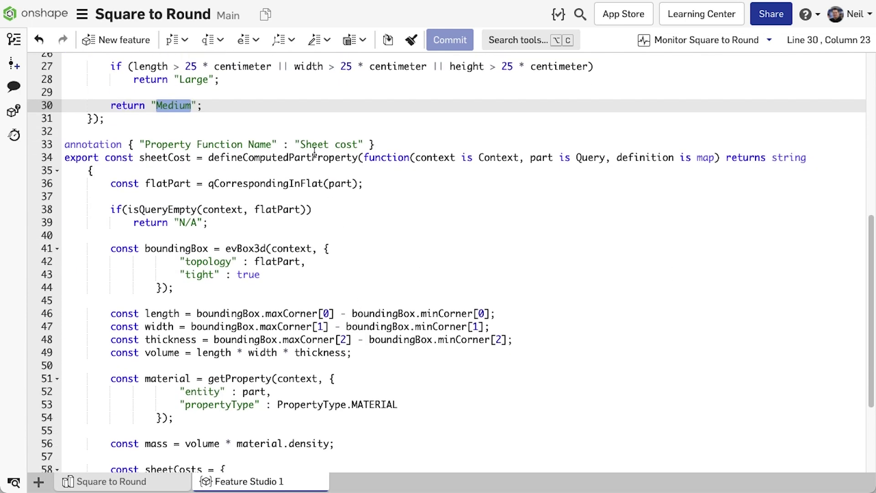
{"action": "mouse_move", "coordinate": [314, 152]}
{"action": "left_click", "coordinate": [64, 184]}
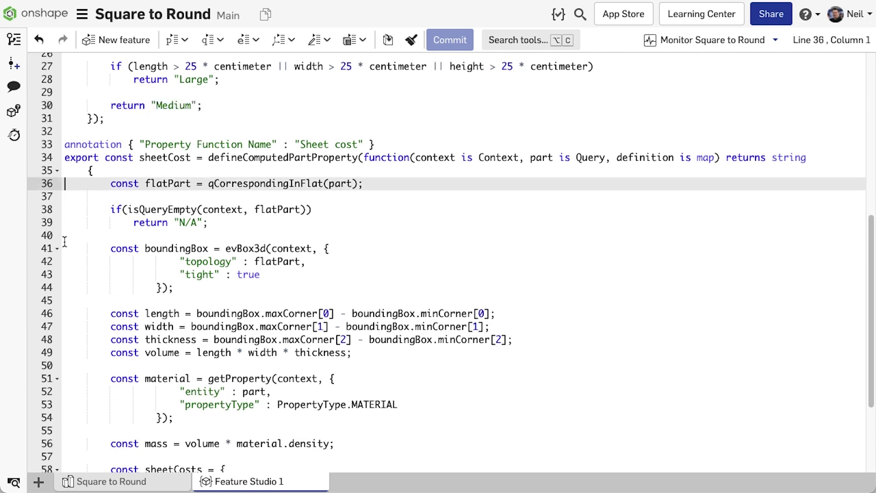
{"action": "left_click_drag", "start_coordinate": [64, 249], "coordinate": [61, 300]}
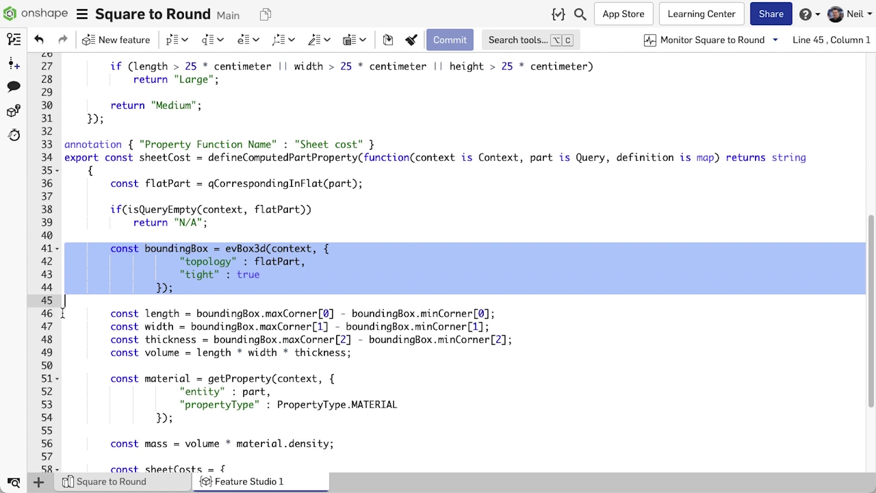
{"action": "left_click_drag", "start_coordinate": [65, 314], "coordinate": [69, 365]}
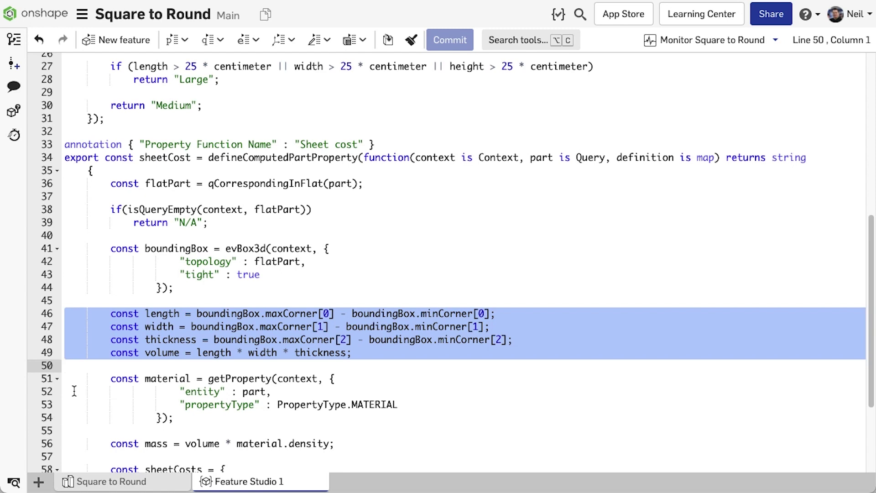
{"action": "scroll", "coordinate": [77, 386], "scroll_direction": "down", "scroll_amount": 5}
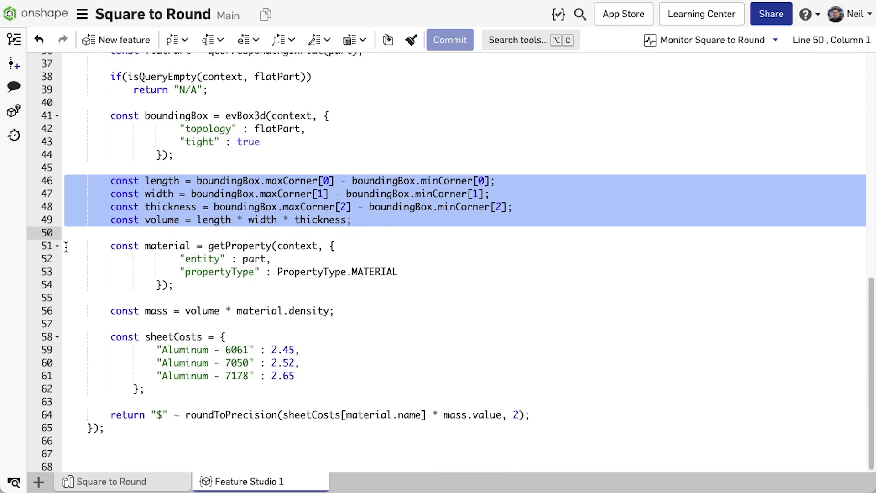
{"action": "left_click_drag", "start_coordinate": [67, 247], "coordinate": [66, 297]}
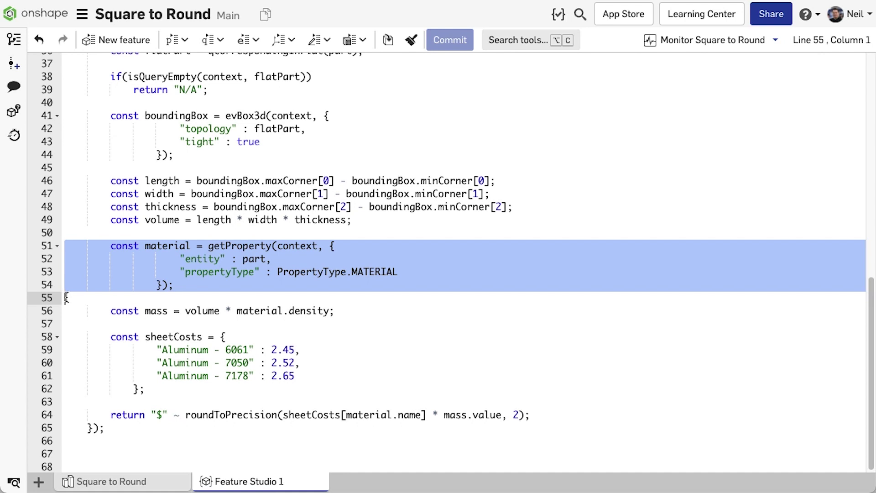
{"action": "left_click_drag", "start_coordinate": [66, 338], "coordinate": [71, 380]}
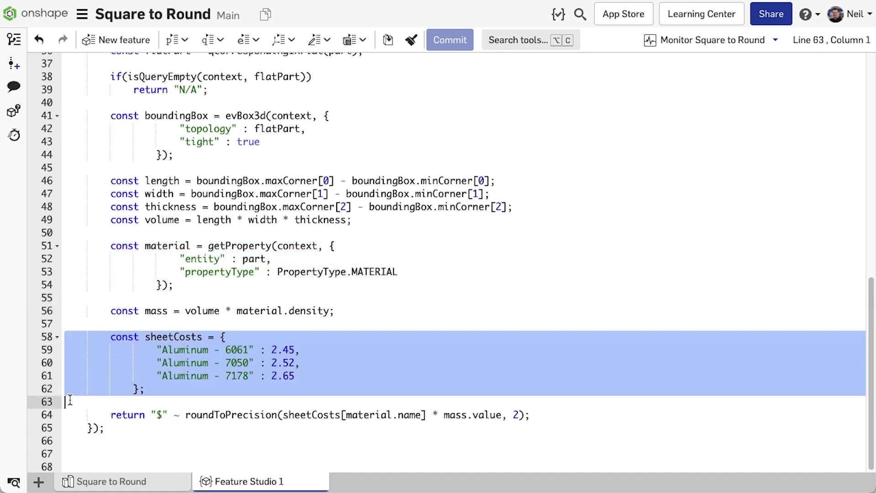
{"action": "left_click", "coordinate": [65, 415]}
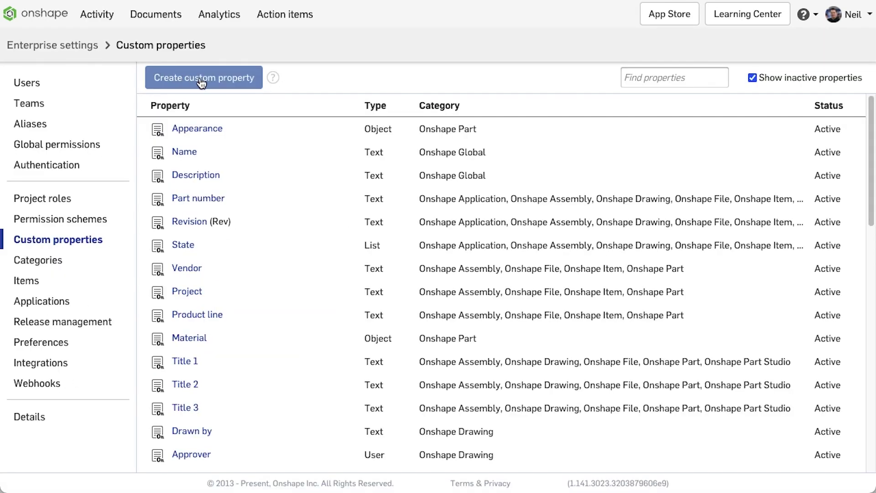
Step: Start a new custom property in the enterprise settings, named "Sheet cost" with type Text
{"action": "left_click", "coordinate": [201, 78]}
{"action": "left_click", "coordinate": [212, 129]}
{"action": "type", "text": "Sheet cost"}
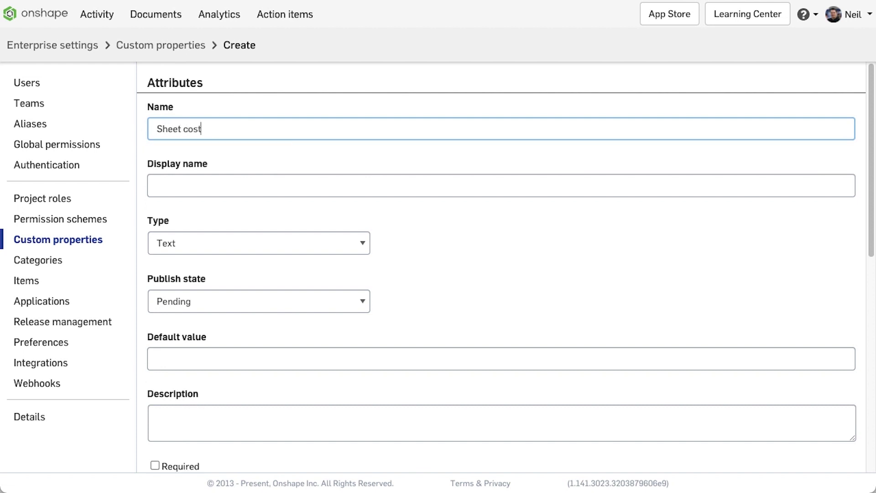
{"action": "left_click", "coordinate": [220, 246]}
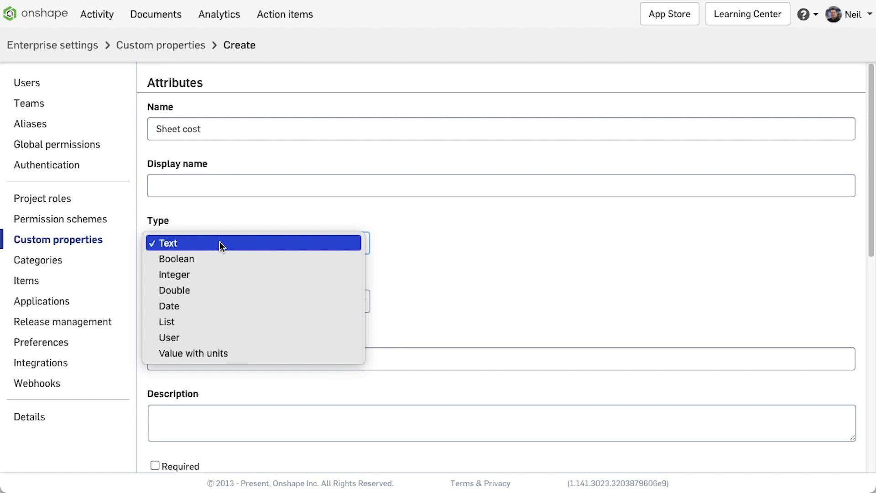
{"action": "left_click", "coordinate": [220, 242]}
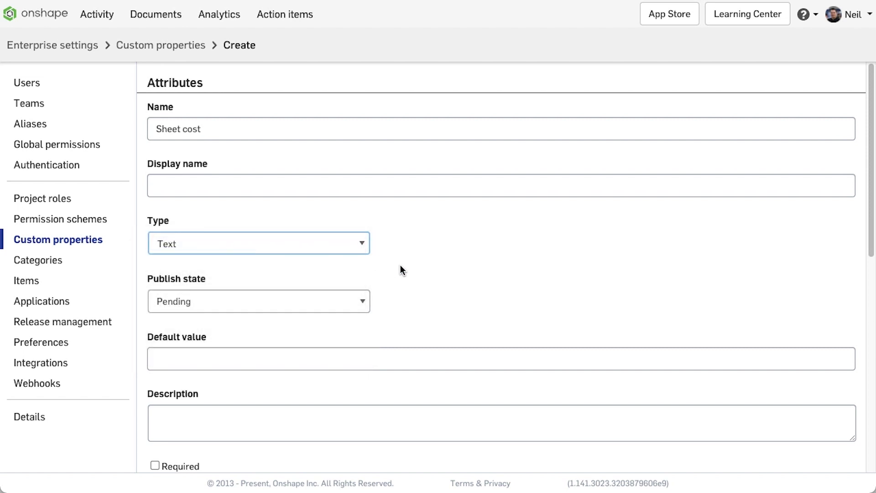
Step: Set the Sheet cost property's publish state to Active and allow its value to be edited in a workspace
{"action": "left_click", "coordinate": [345, 295]}
{"action": "left_click", "coordinate": [335, 313]}
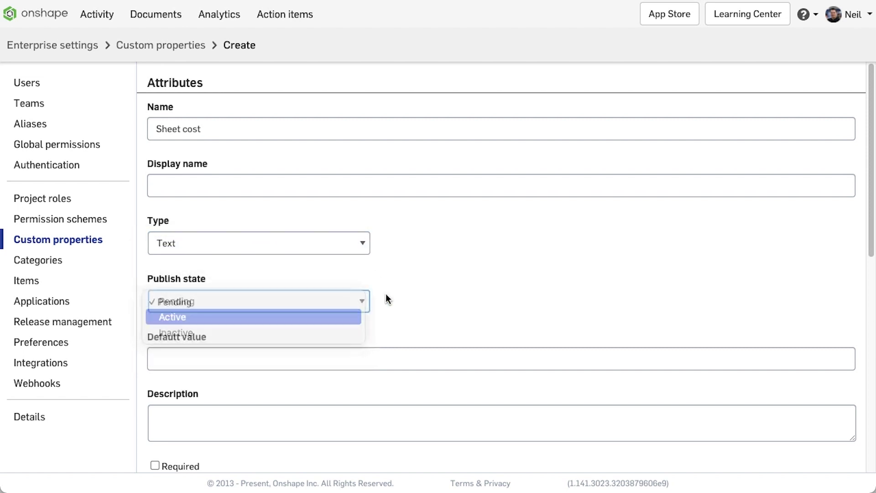
{"action": "scroll", "coordinate": [391, 298], "scroll_direction": "down", "scroll_amount": 3}
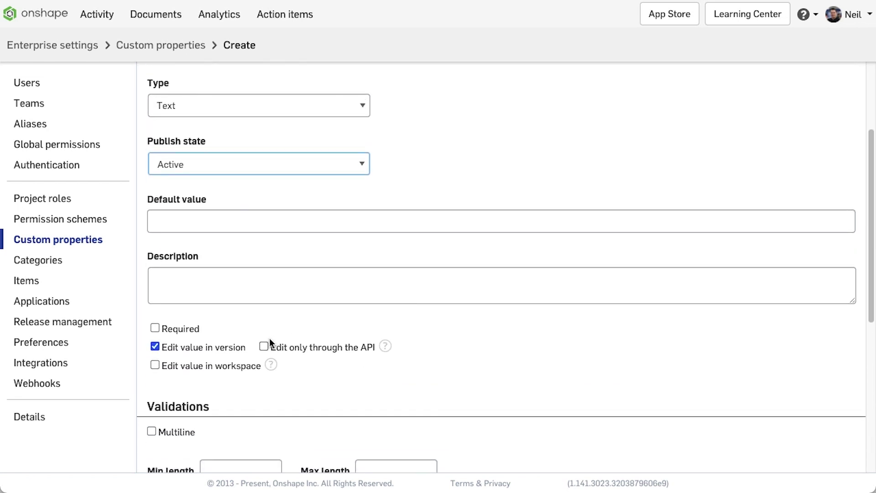
{"action": "left_click", "coordinate": [230, 364]}
{"action": "scroll", "coordinate": [322, 370], "scroll_direction": "down", "scroll_amount": 3}
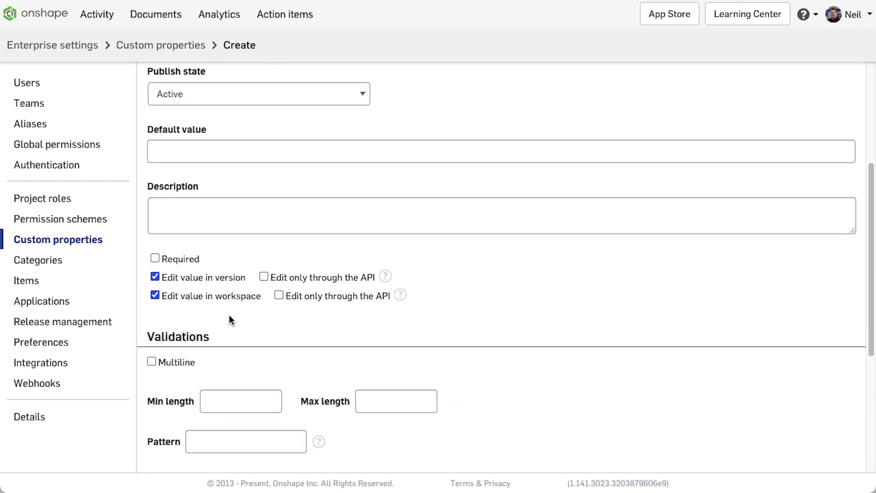
Step: Add the Sheet cost property to the Part category
{"action": "scroll", "coordinate": [263, 274], "scroll_direction": "down", "scroll_amount": 5}
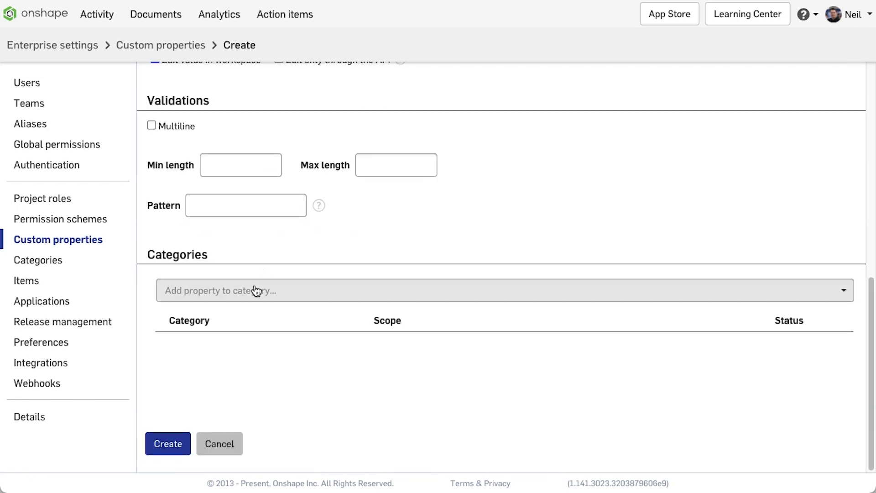
{"action": "left_click", "coordinate": [254, 288]}
{"action": "scroll", "coordinate": [253, 338], "scroll_direction": "down", "scroll_amount": 3}
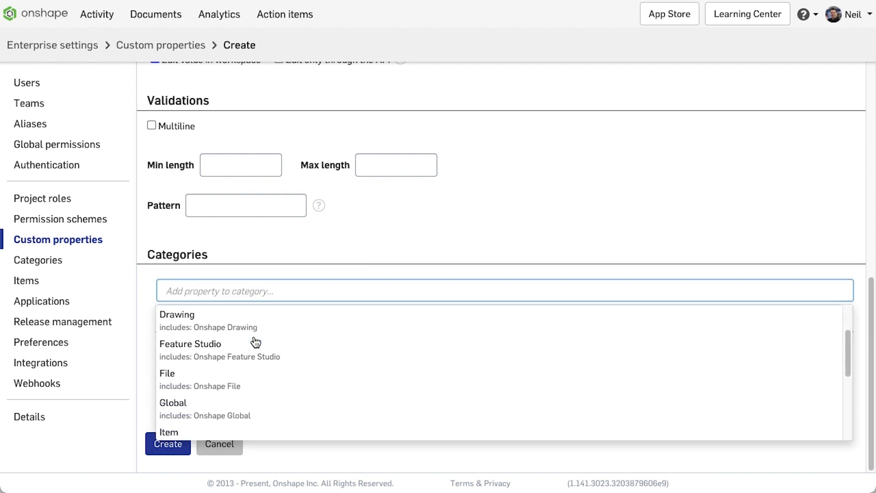
{"action": "scroll", "coordinate": [253, 341], "scroll_direction": "down", "scroll_amount": 2}
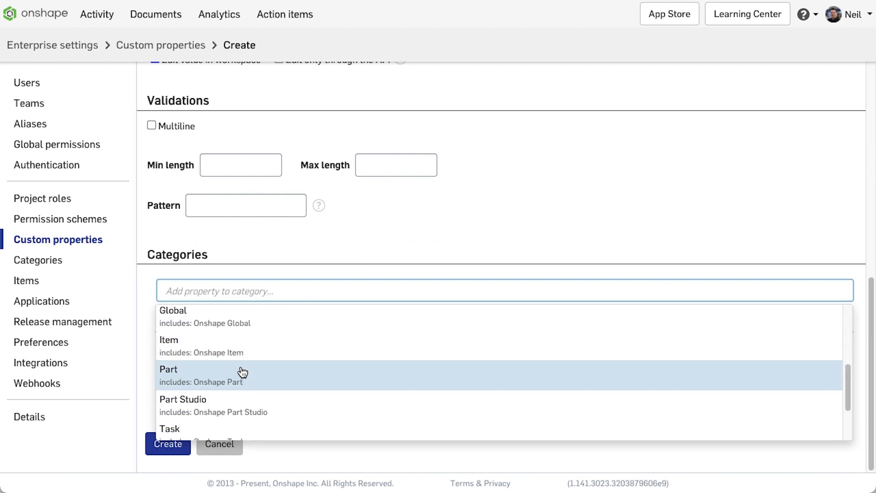
{"action": "left_click", "coordinate": [241, 371]}
{"action": "scroll", "coordinate": [273, 305], "scroll_direction": "down", "scroll_amount": 3}
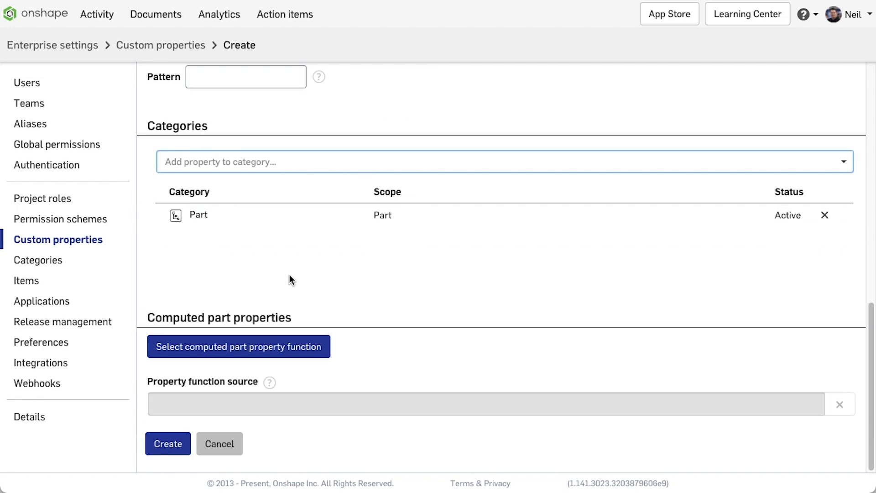
Step: Link the Sheet cost function from Feature Studio 1 in Square to Round V1, and create the property, confirming its Active publish state
{"action": "left_click", "coordinate": [263, 348]}
{"action": "left_click", "coordinate": [250, 168]}
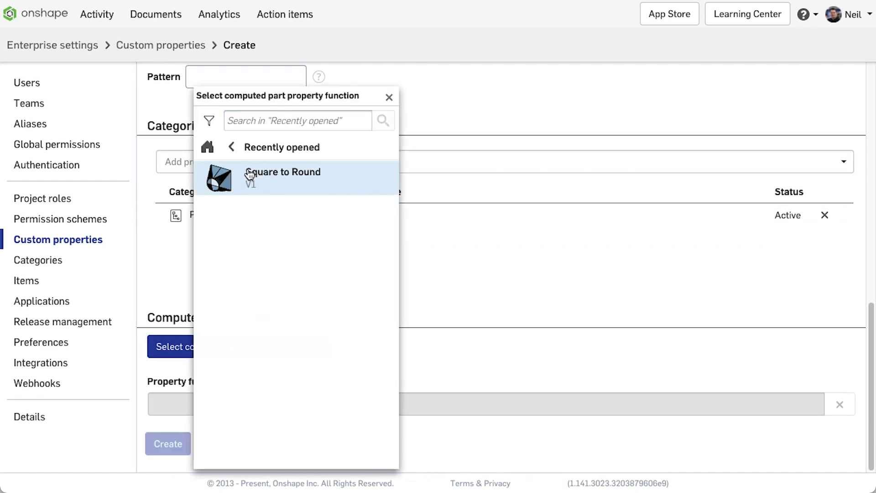
{"action": "left_click", "coordinate": [250, 178]}
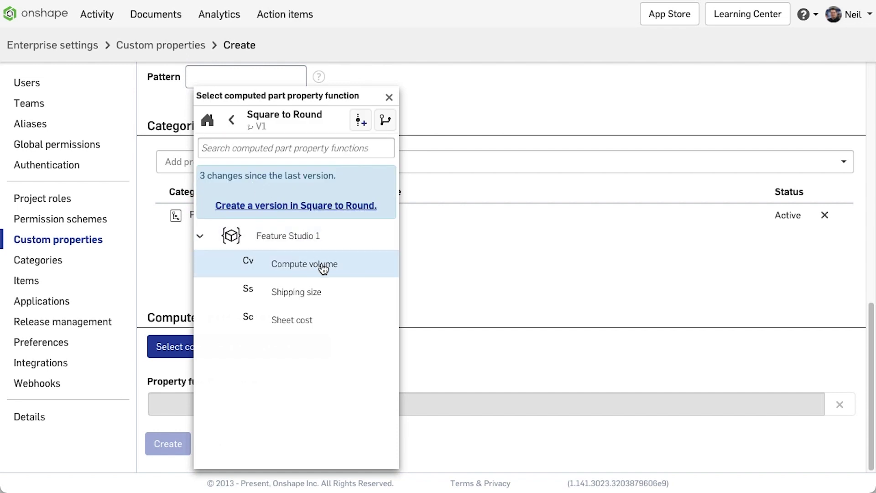
{"action": "left_click", "coordinate": [312, 321]}
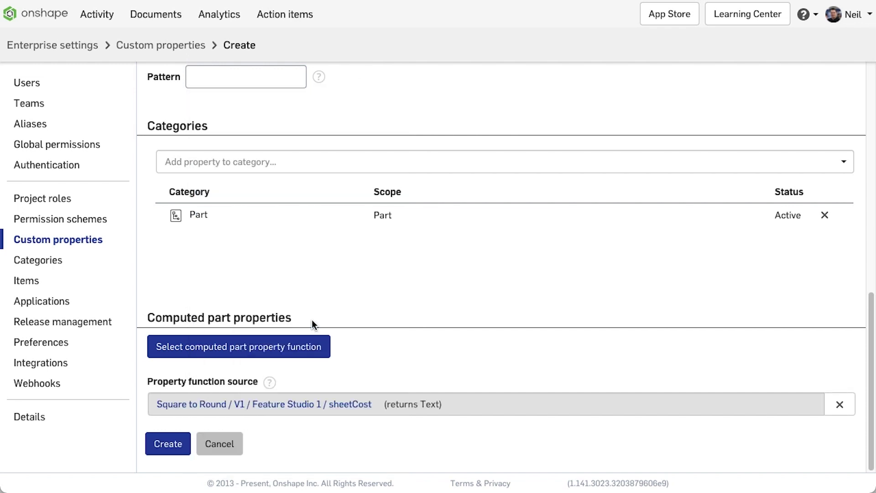
{"action": "left_click", "coordinate": [175, 440]}
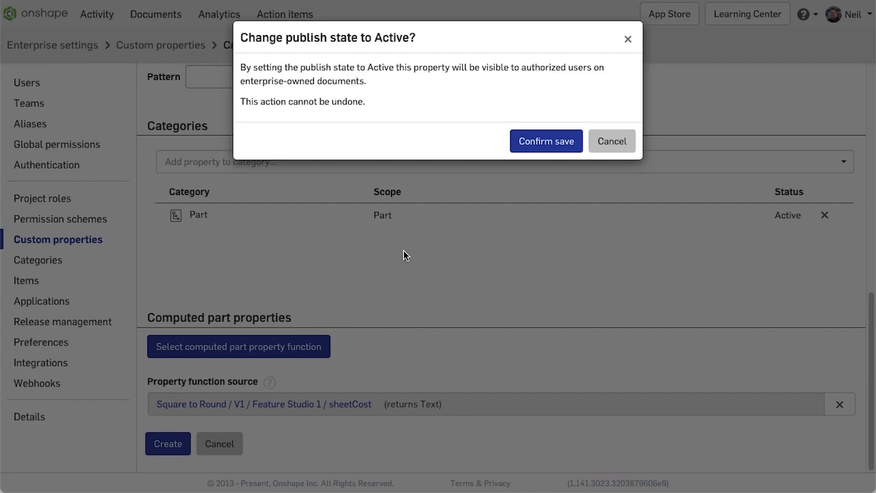
{"action": "left_click", "coordinate": [528, 145]}
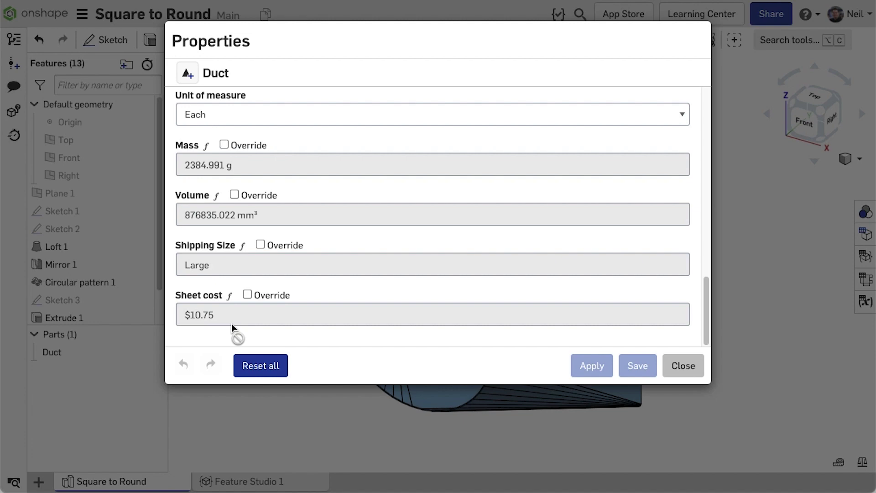
Step: Show the sheet metal table and flat view beside the model, and change the Duct's material to Aluminum - 7178
{"action": "left_click", "coordinate": [676, 367]}
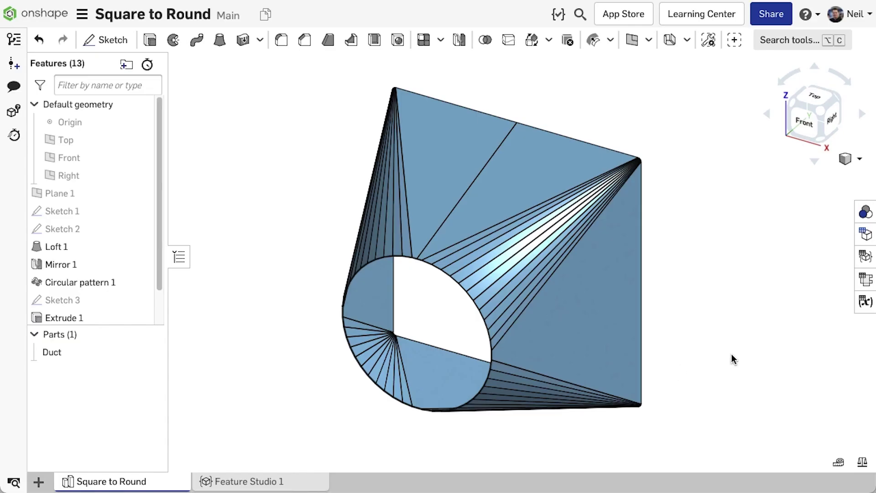
{"action": "left_click", "coordinate": [860, 285]}
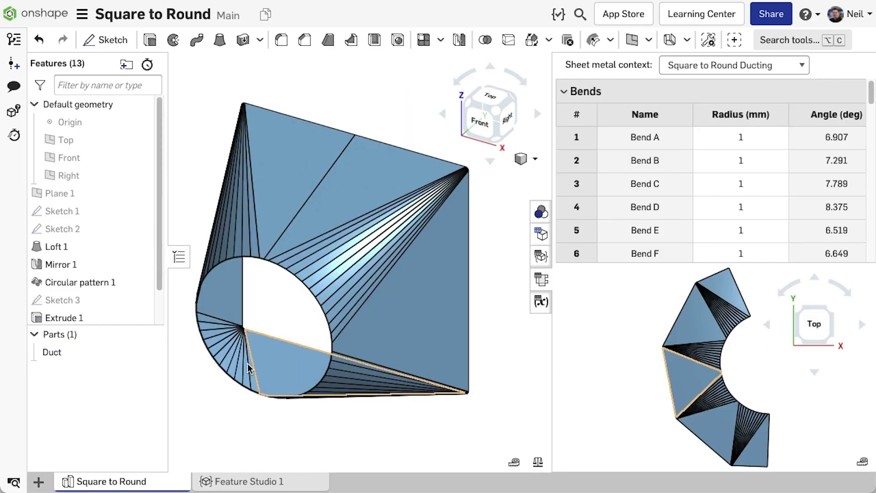
{"action": "right_click", "coordinate": [72, 355]}
{"action": "left_click", "coordinate": [143, 142]}
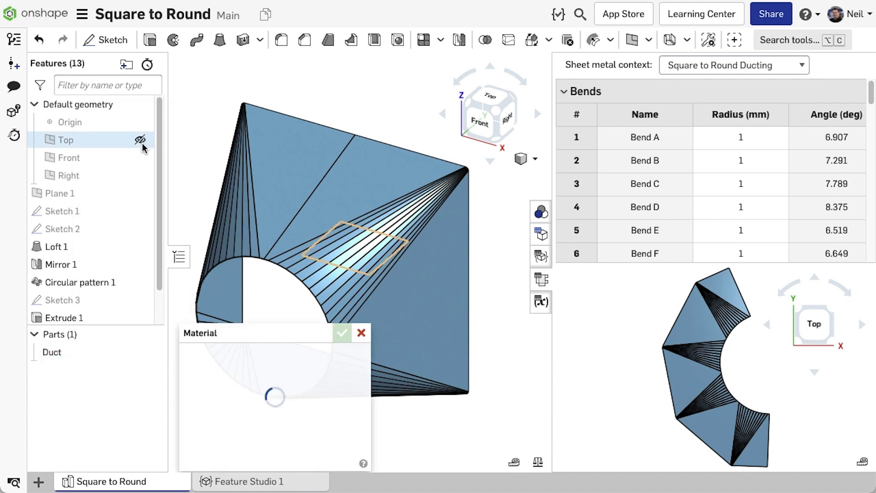
{"action": "left_click", "coordinate": [358, 402]}
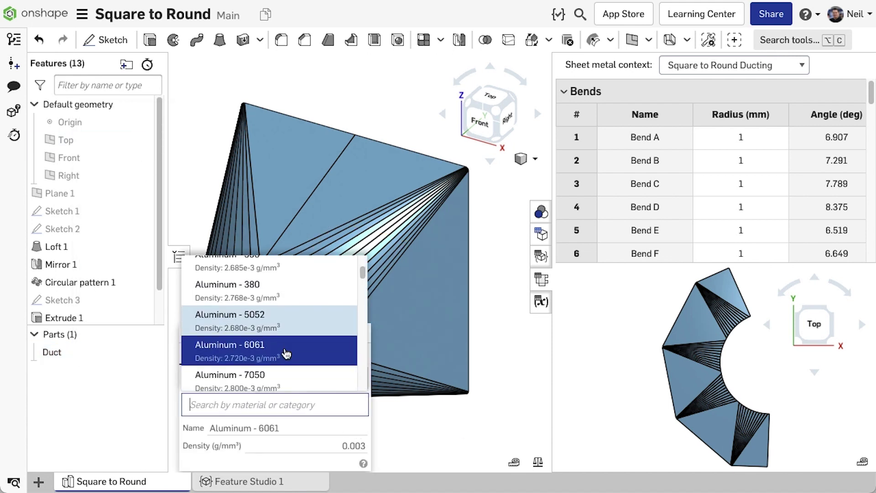
{"action": "scroll", "coordinate": [286, 355], "scroll_direction": "down", "scroll_amount": 3}
{"action": "left_click", "coordinate": [285, 355]}
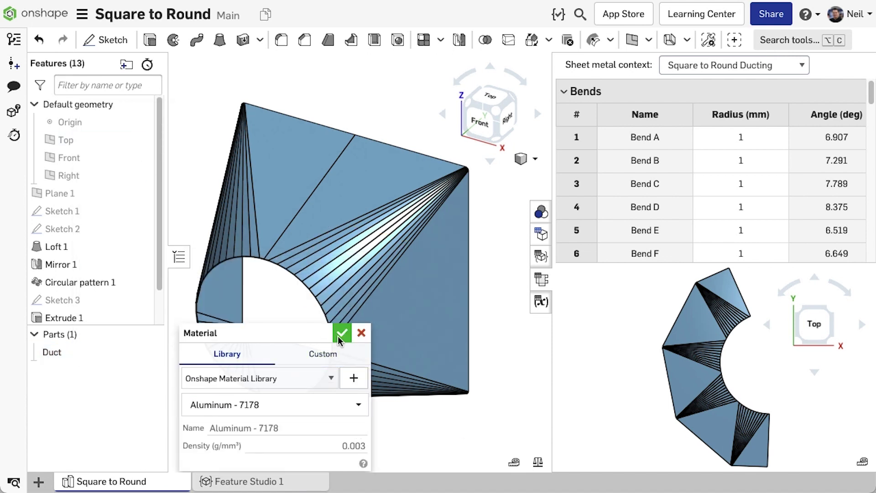
{"action": "left_click", "coordinate": [341, 335]}
Step: Check the computed Sheet cost in the Duct's properties
{"action": "right_click", "coordinate": [105, 355]}
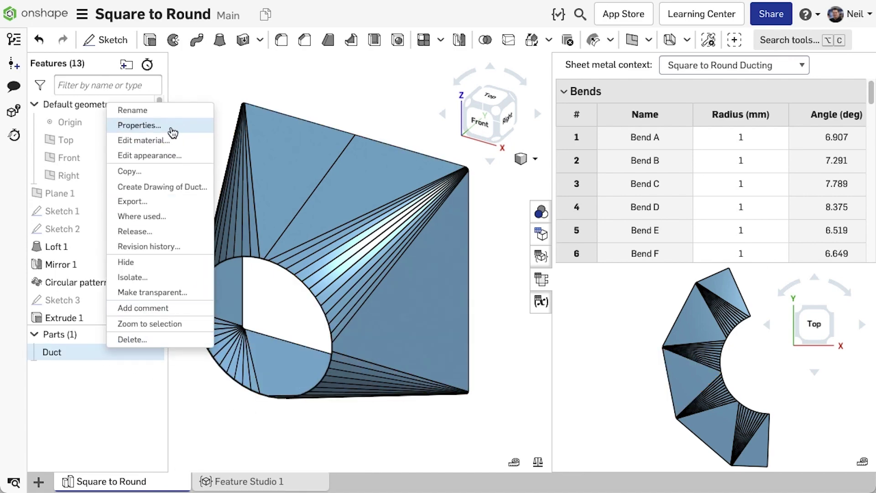
{"action": "left_click", "coordinate": [172, 131]}
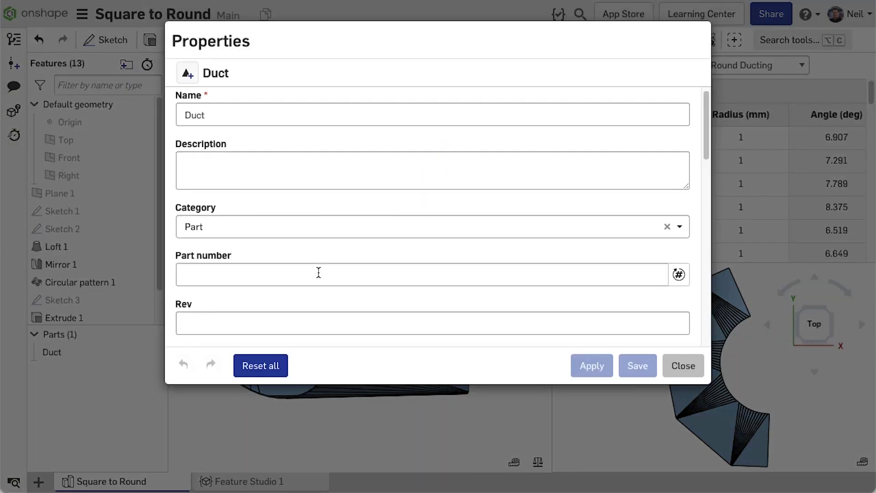
{"action": "scroll", "coordinate": [318, 273], "scroll_direction": "down", "scroll_amount": 10}
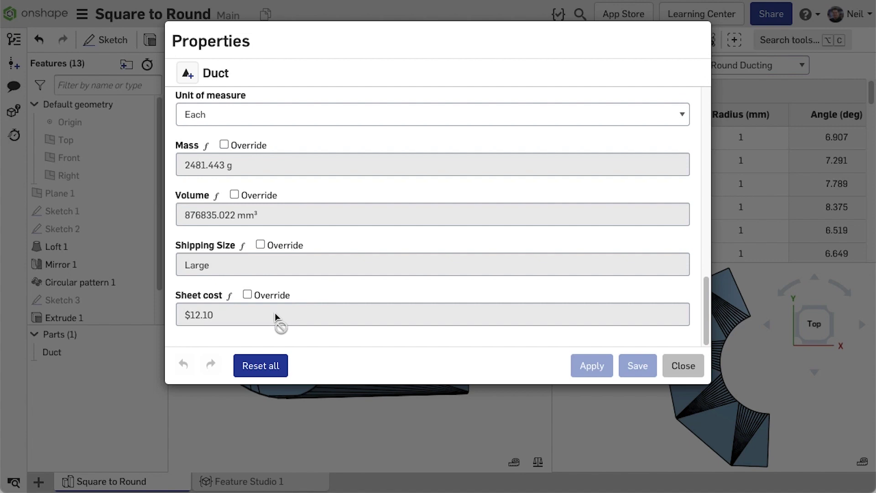